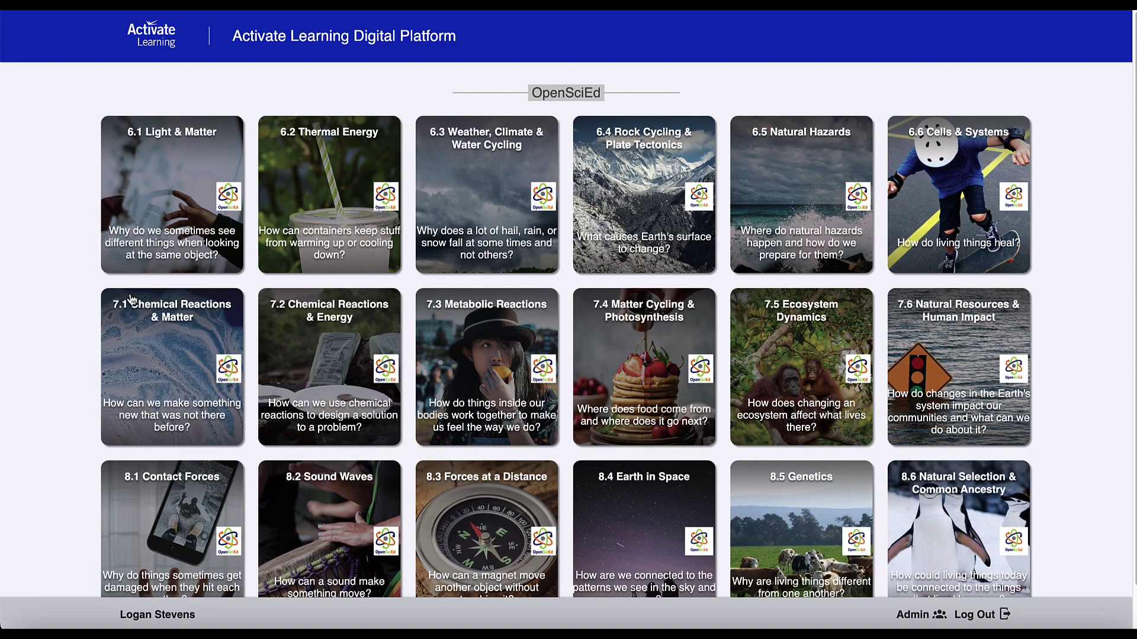
# Open the 8.2 Sound Waves unit and play the 'Truck Sound System' phenomenon video
pyautogui.click(349, 531)
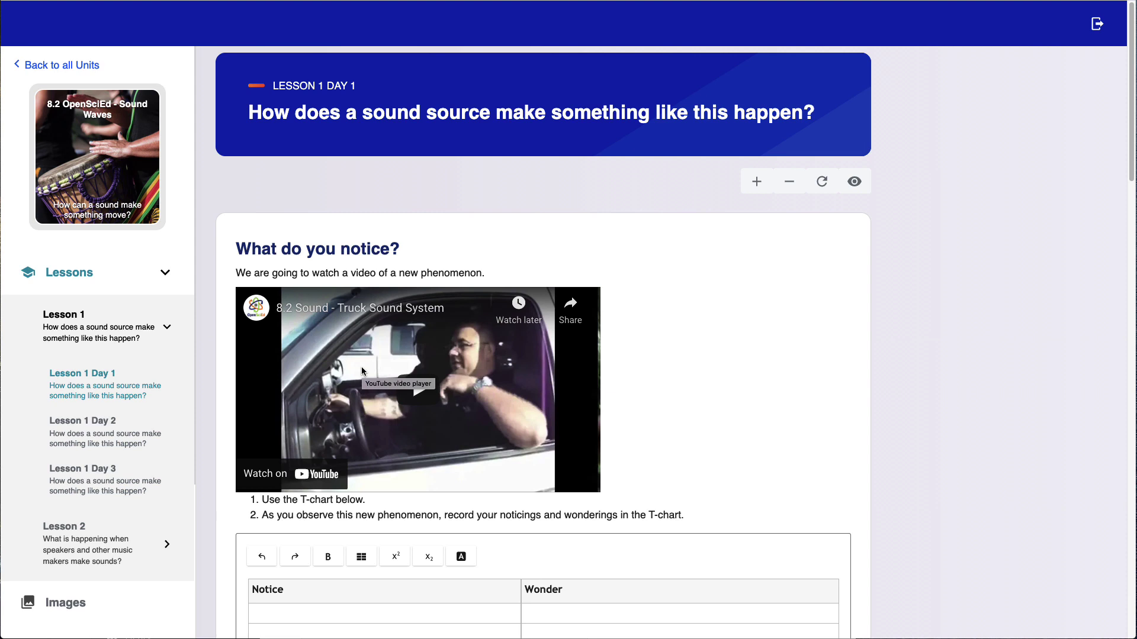
pyautogui.click(418, 400)
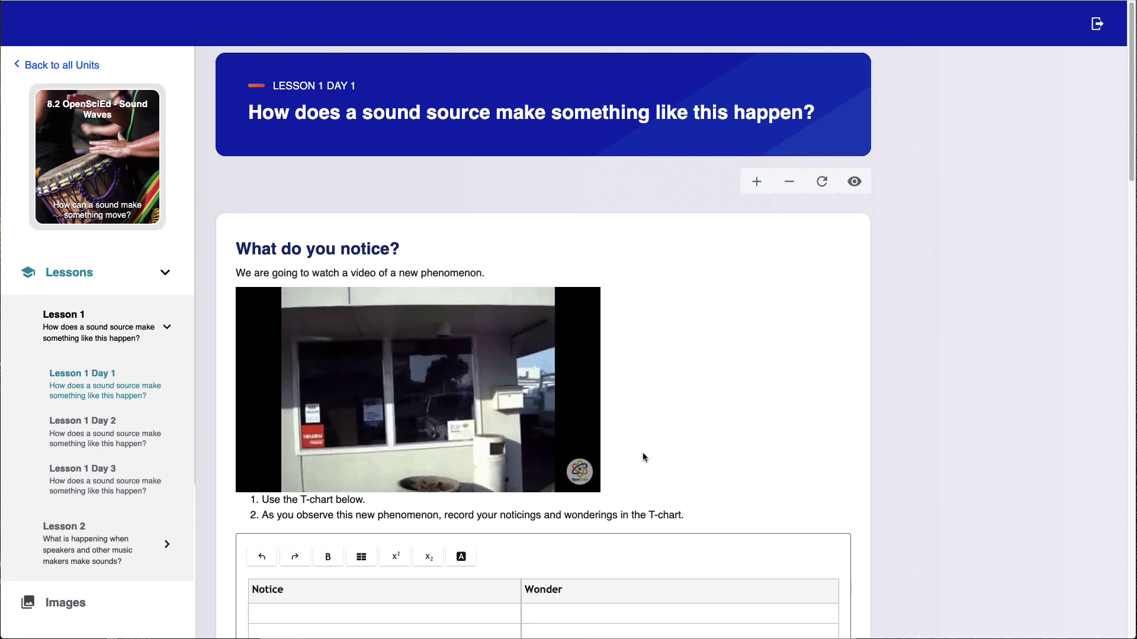
# Fill the T-chart's first row: Notice 'The window was shaking', Wonder 'How could it do that?'
pyautogui.scroll(-5, 701, 418)
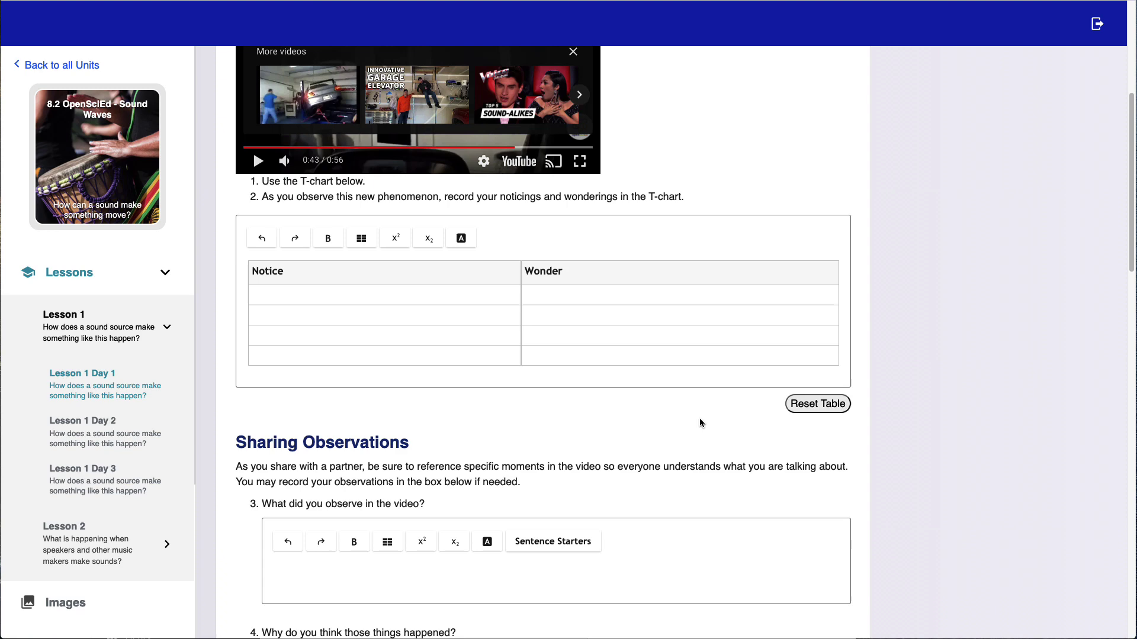
pyautogui.scroll(-2, 698, 418)
pyautogui.click(405, 196)
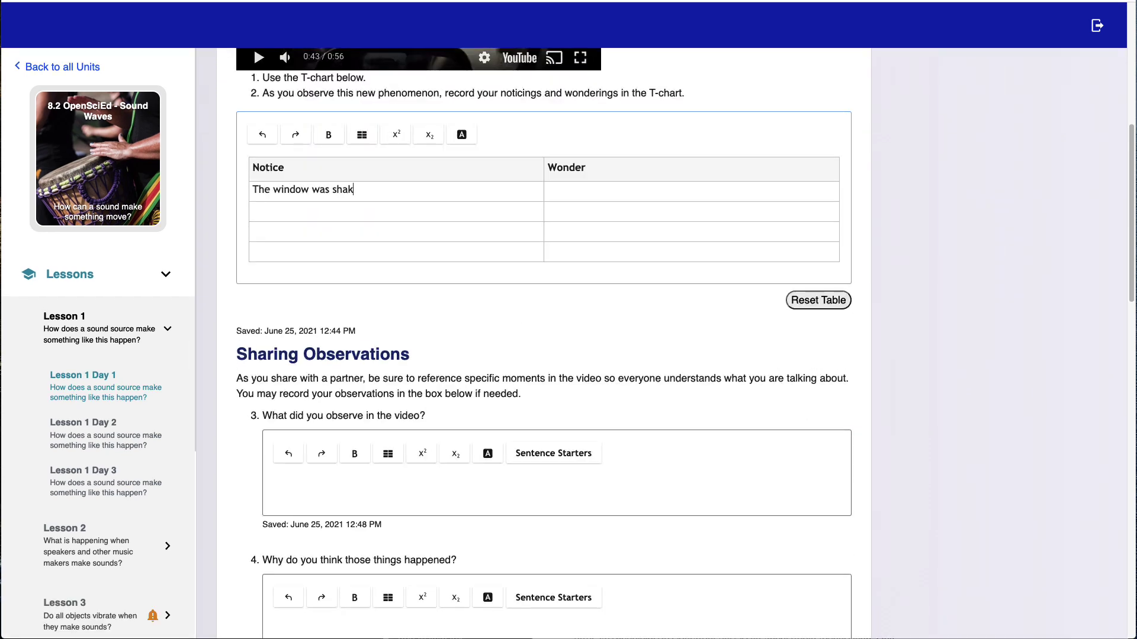
pyautogui.click(556, 189)
pyautogui.write('How could it do that')
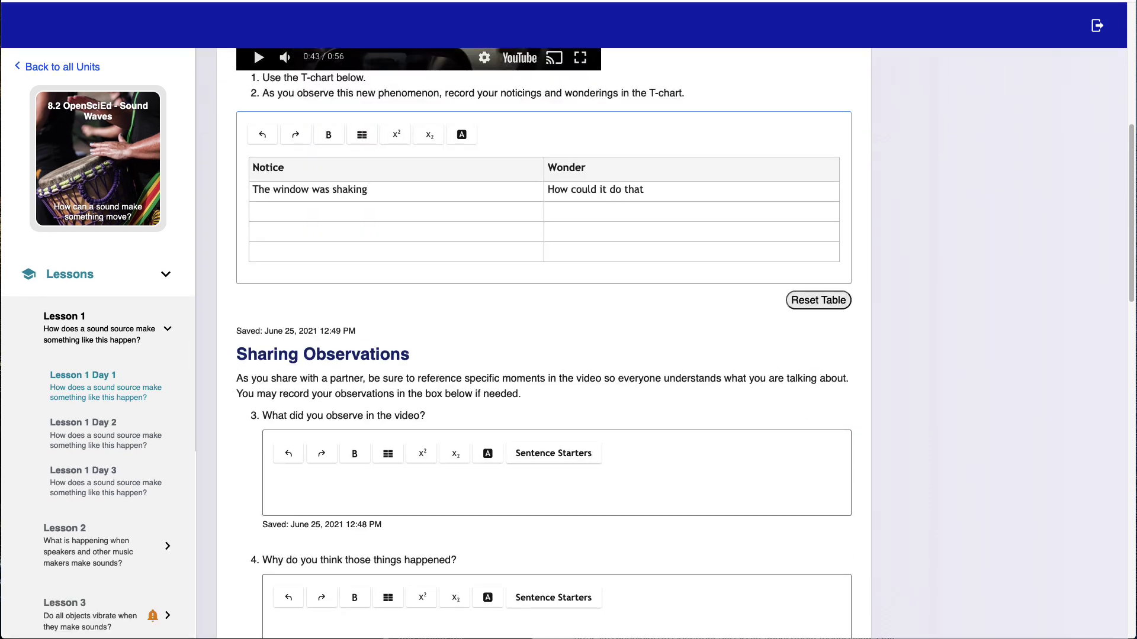
pyautogui.write('?')
# Answer question 3 with the starter 'I observed that the window was shaking.'
pyautogui.scroll(-4, 562, 219)
pyautogui.click(566, 218)
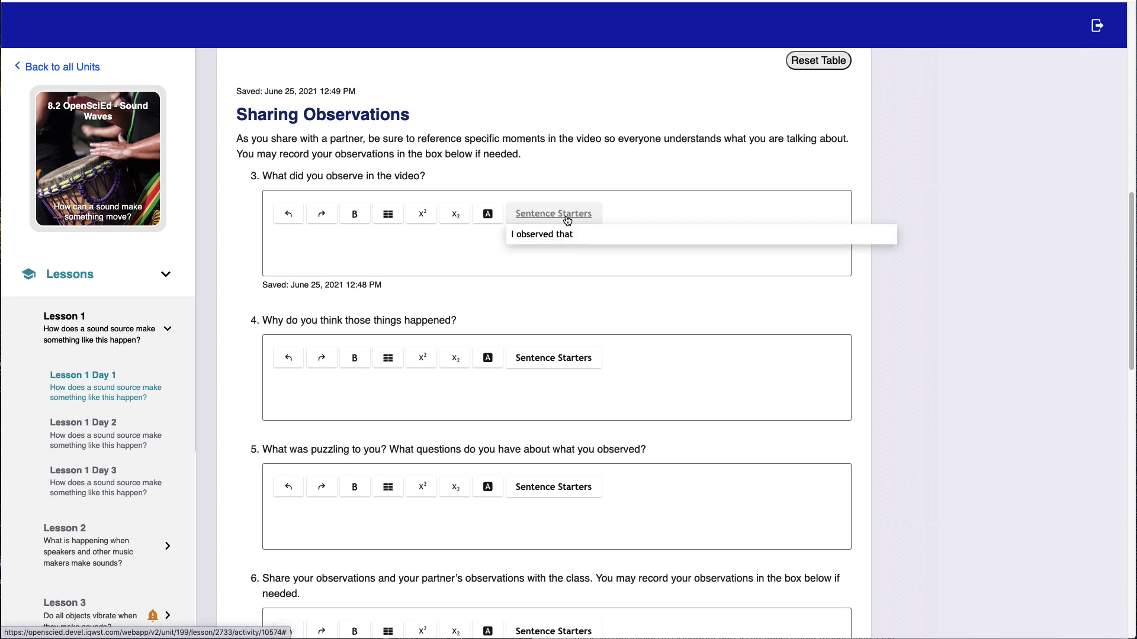
pyautogui.click(557, 236)
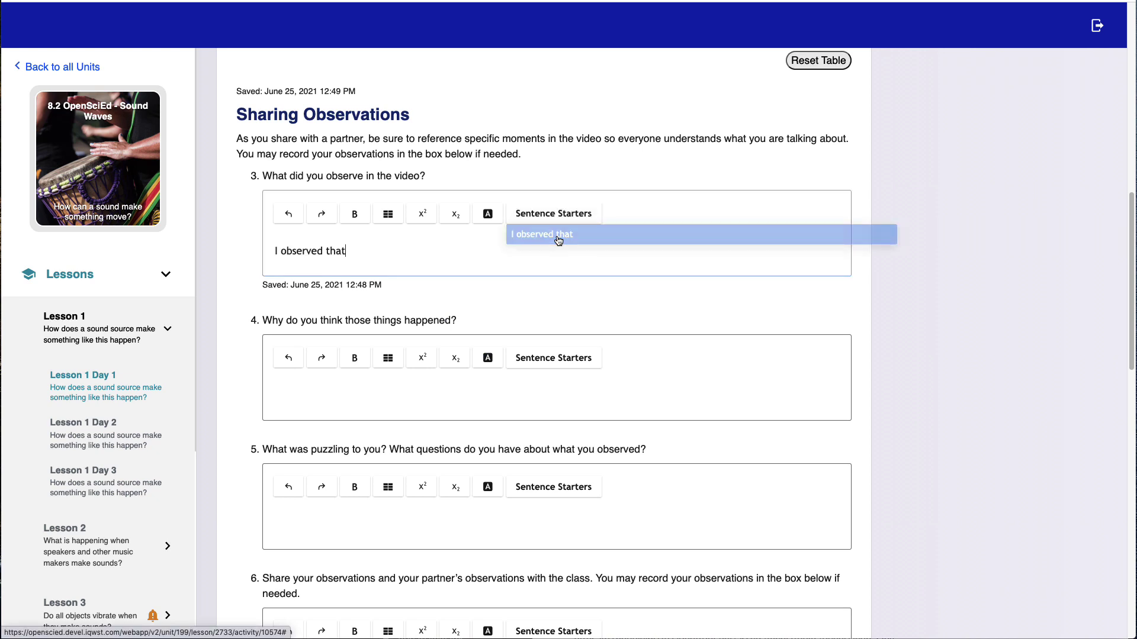
pyautogui.write('the window was shaking.')
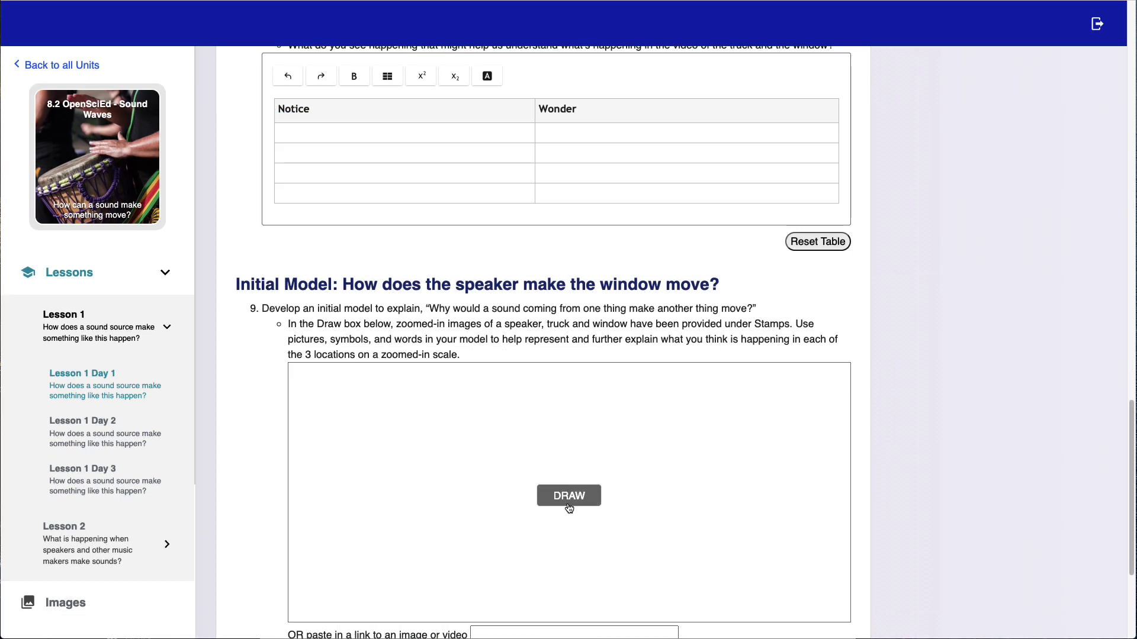
# In the initial model drawing, move the window, speaker and middle stamps into place
pyautogui.click(569, 496)
pyautogui.moveTo(327, 231); pyautogui.dragTo(701, 270)
pyautogui.moveTo(76, 135); pyautogui.dragTo(113, 302)
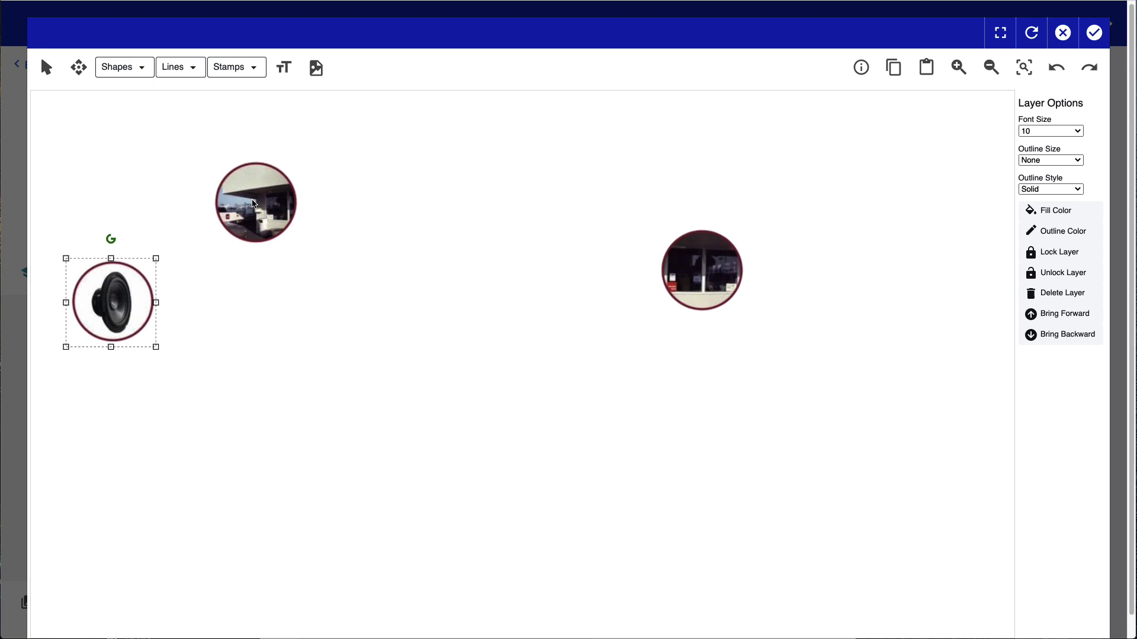
pyautogui.moveTo(254, 203)
pyautogui.mouseDown()
pyautogui.moveTo(396, 255)
pyautogui.moveTo(372, 240)
pyautogui.mouseUp()
# Scribble columns of dots beside the speaker and paste copies across the canvas
pyautogui.click(176, 67)
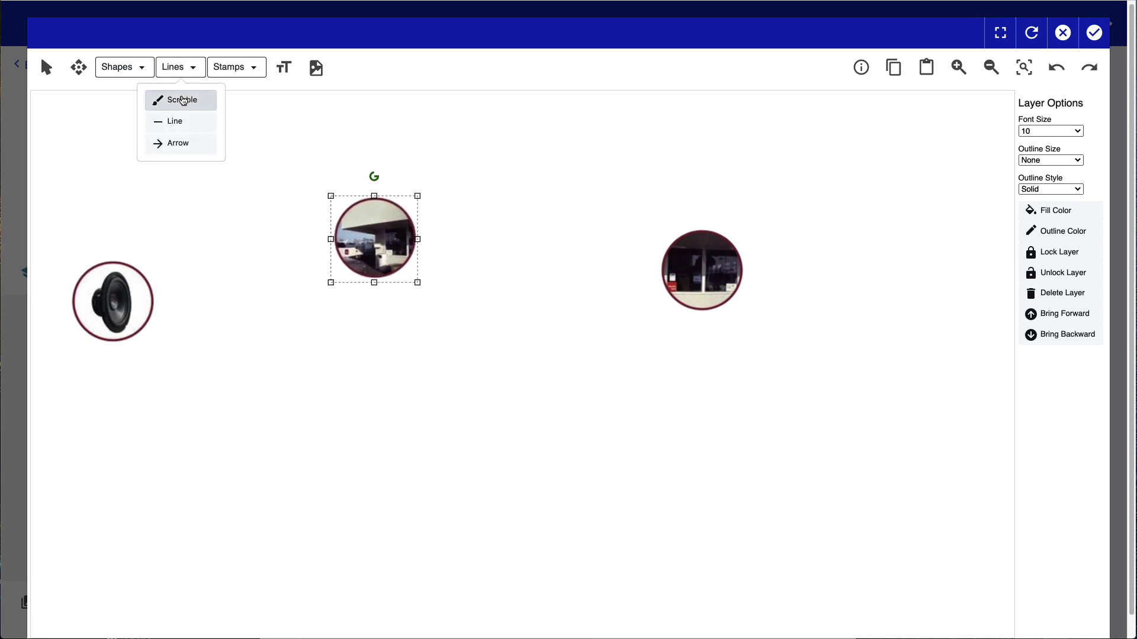
pyautogui.click(182, 99)
pyautogui.moveTo(169, 317); pyautogui.dragTo(179, 309)
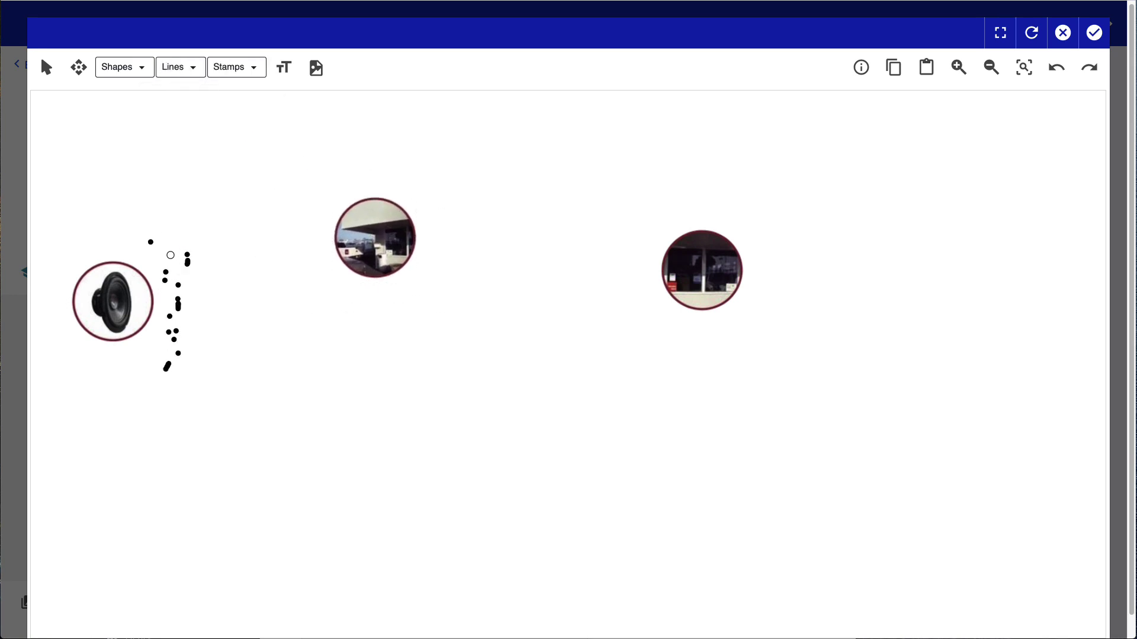
pyautogui.moveTo(171, 255)
pyautogui.mouseDown()
pyautogui.moveTo(165, 340)
pyautogui.moveTo(194, 274)
pyautogui.mouseUp()
pyautogui.moveTo(146, 214); pyautogui.dragTo(208, 400)
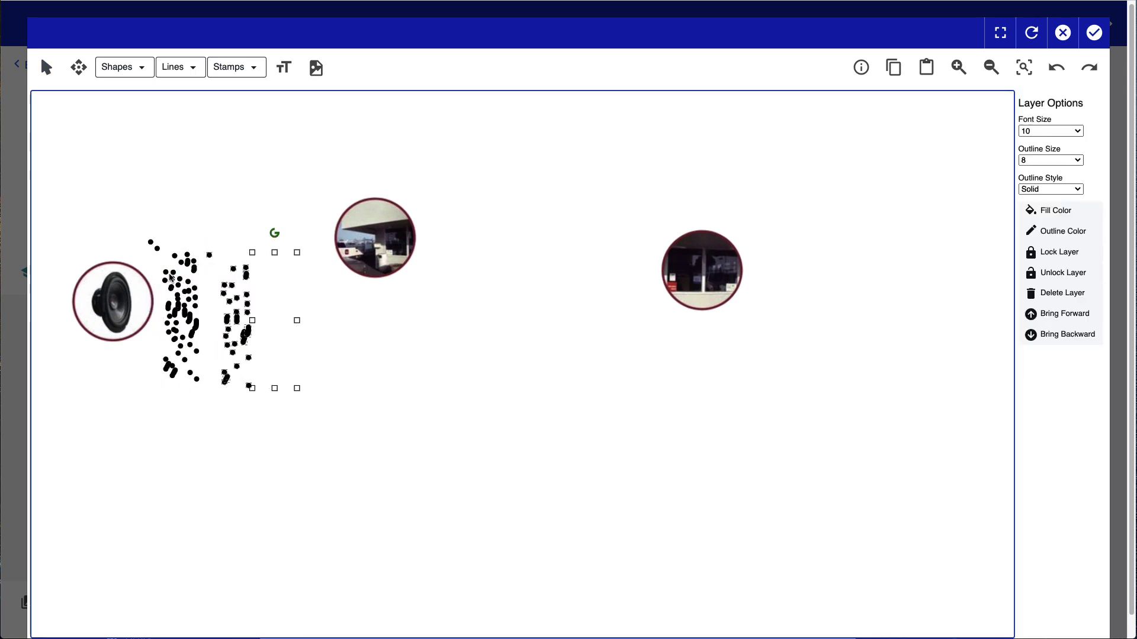
pyautogui.hotkey('ctrl', 'v')
pyautogui.hotkey('ctrl', 'v')
pyautogui.hotkey('ctrl', 'v')
pyautogui.hotkey('ctrl', 'v')
pyautogui.hotkey('ctrl', 'v')
pyautogui.hotkey('ctrl', 'v')
pyautogui.hotkey('ctrl', 'v')
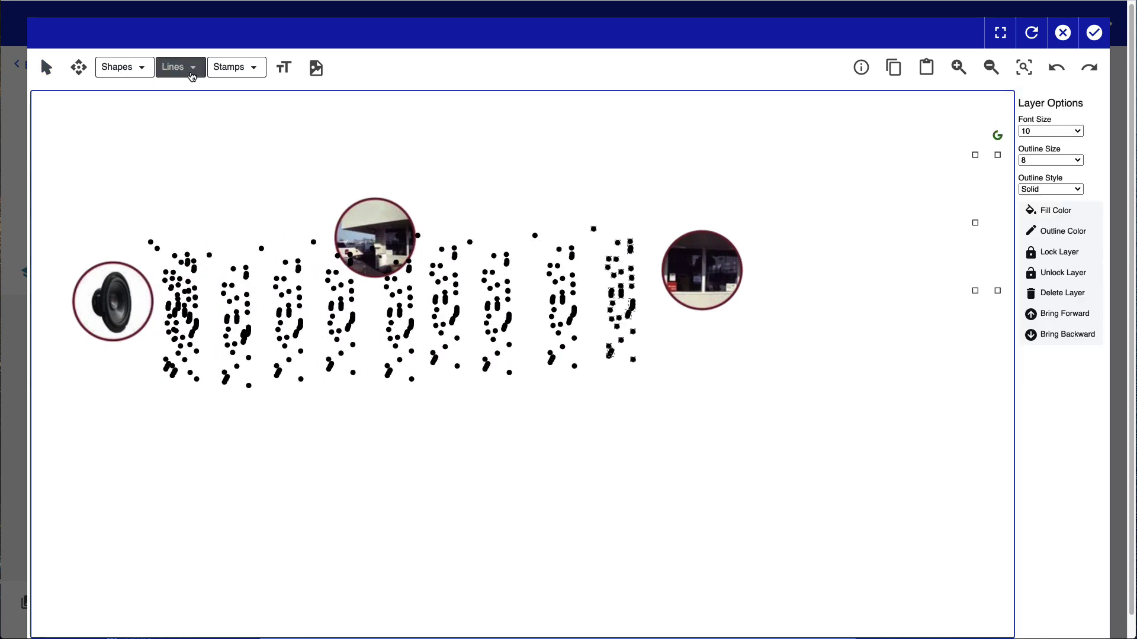
# Scribble an arrow beneath the dots pointing toward the window and save the drawing
pyautogui.click(192, 71)
pyautogui.click(179, 101)
pyautogui.moveTo(189, 447)
pyautogui.mouseDown()
pyautogui.moveTo(634, 435)
pyautogui.moveTo(618, 480)
pyautogui.mouseUp()
pyautogui.click(1093, 33)
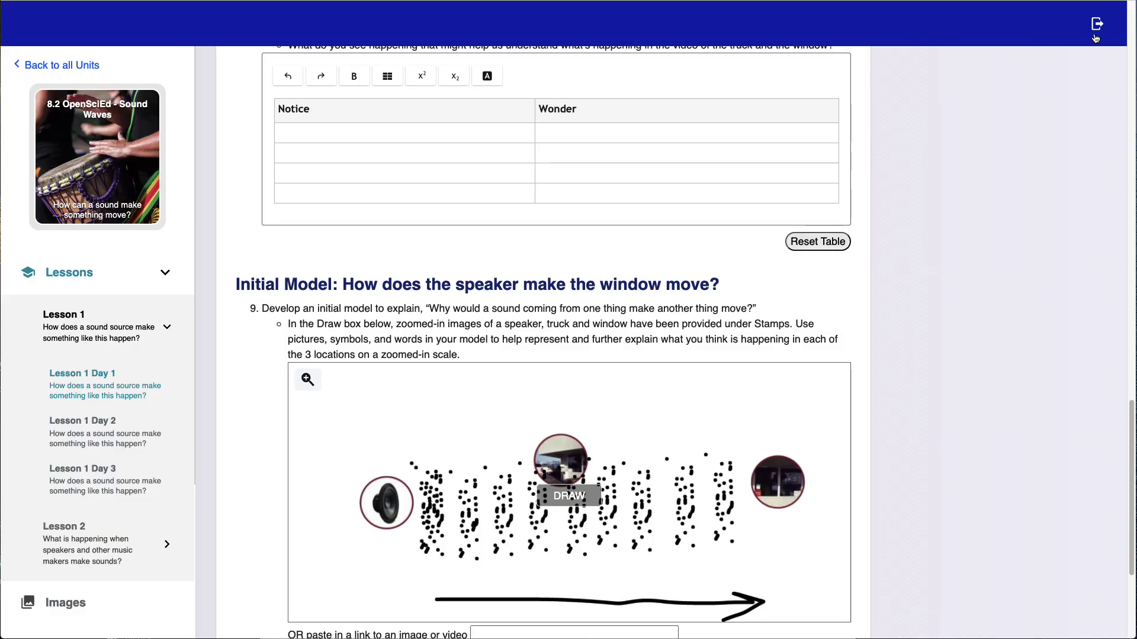
# Submit the Lesson 1 Day 1 work with Turn This In
pyautogui.scroll(-5, 964, 152)
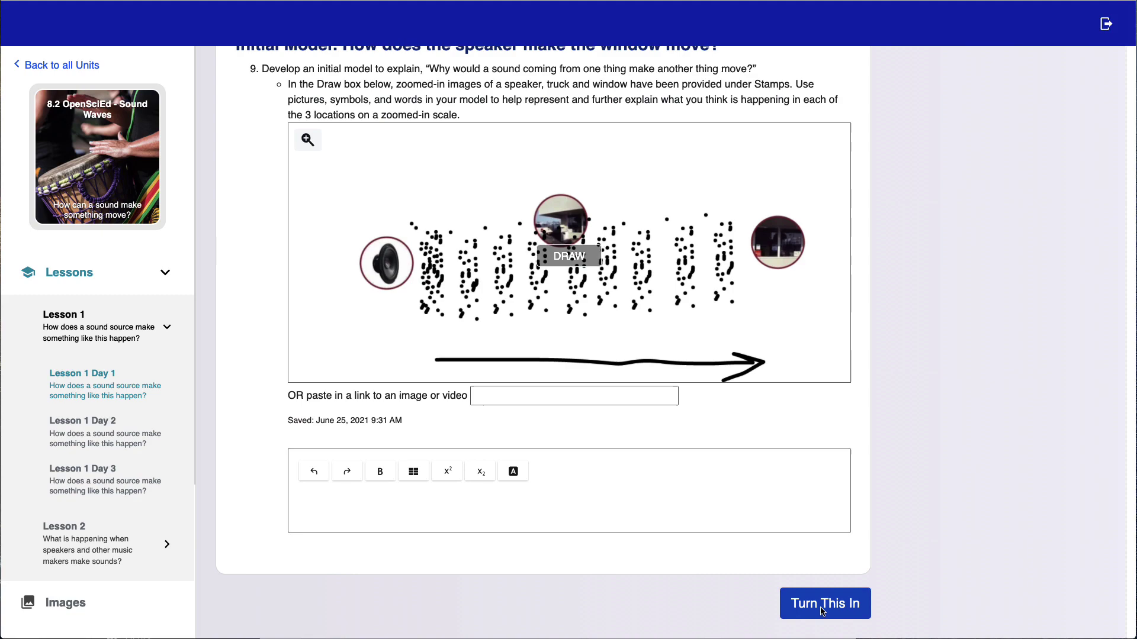
pyautogui.click(821, 609)
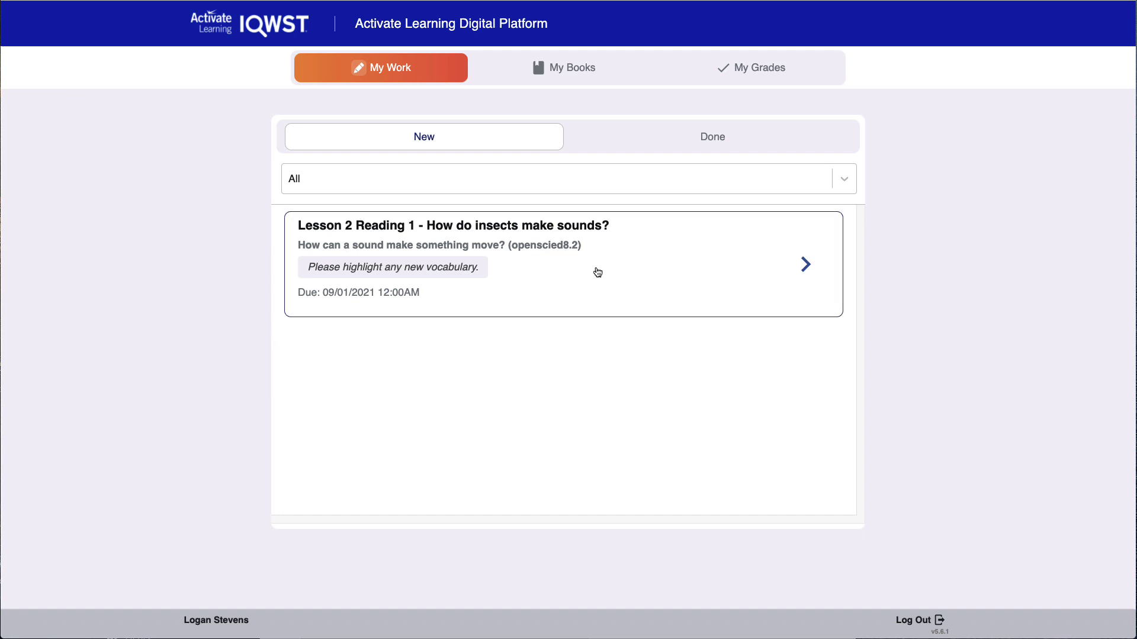
# Open the 'Lesson 2 Reading 1: How do insects make sounds?' assignment
pyautogui.click(548, 277)
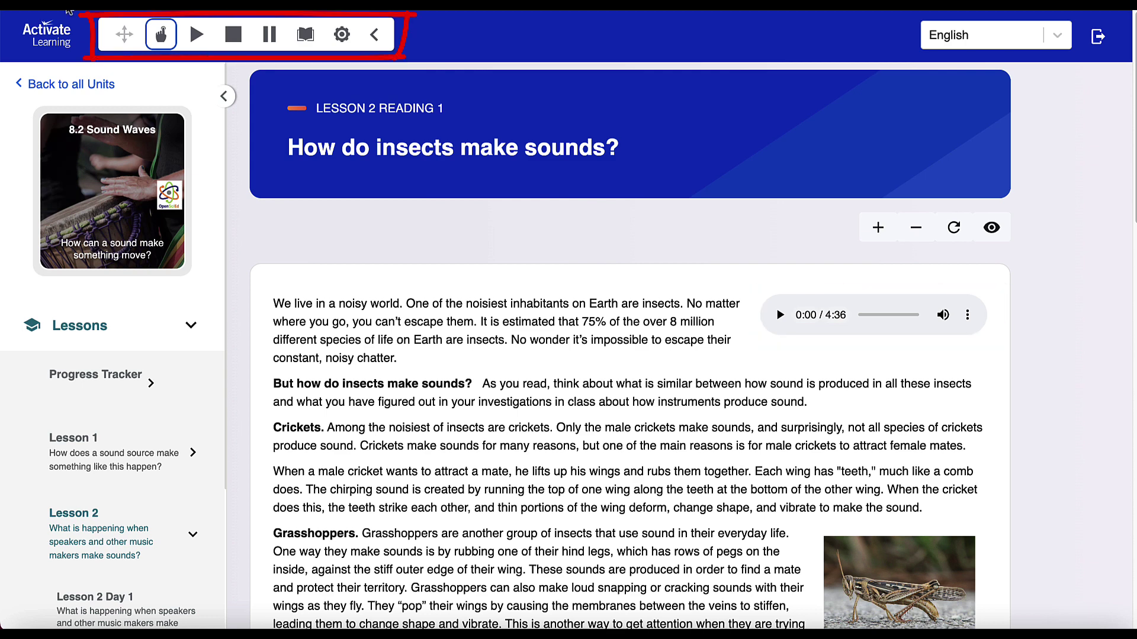
# Switch on click-to-speak and have one sentence of the insect reading read aloud
pyautogui.click(160, 35)
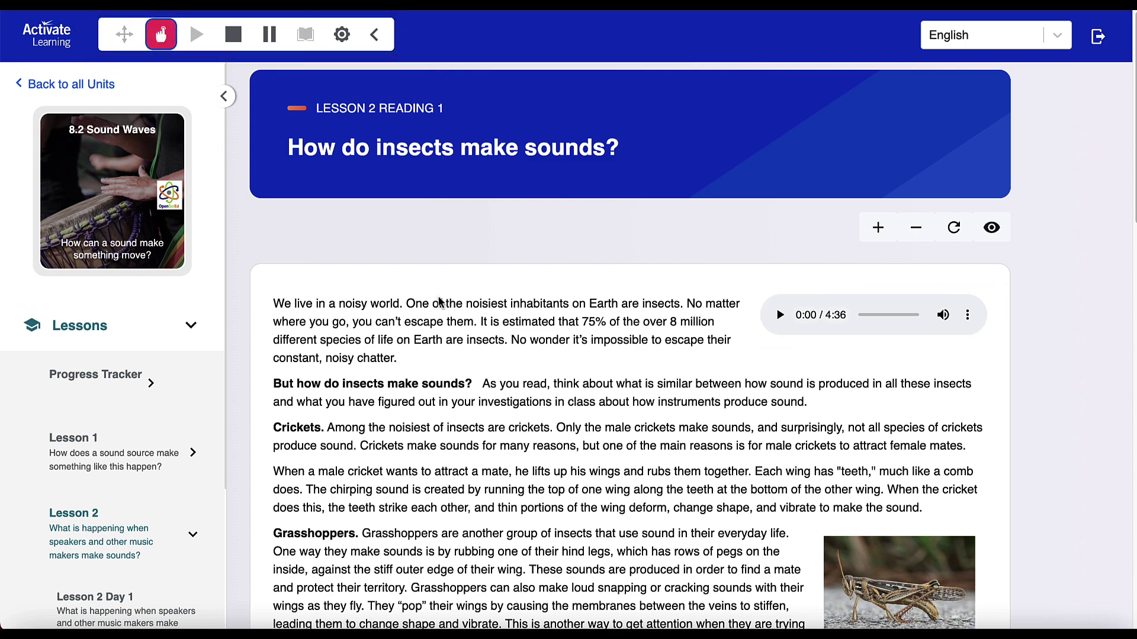
pyautogui.click(486, 324)
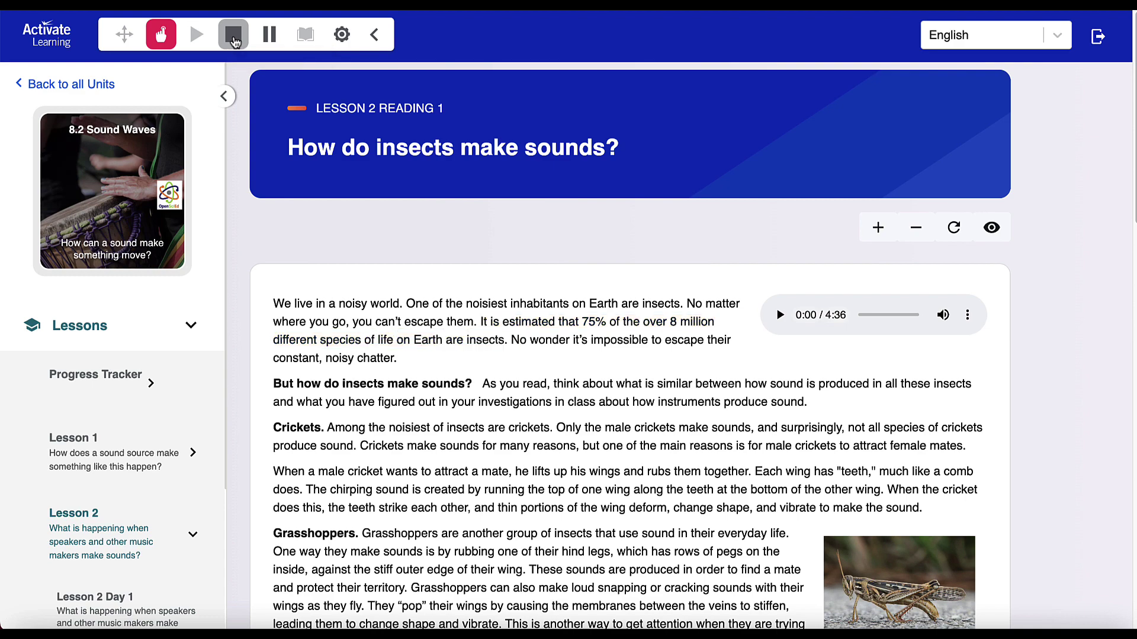
pyautogui.click(1021, 40)
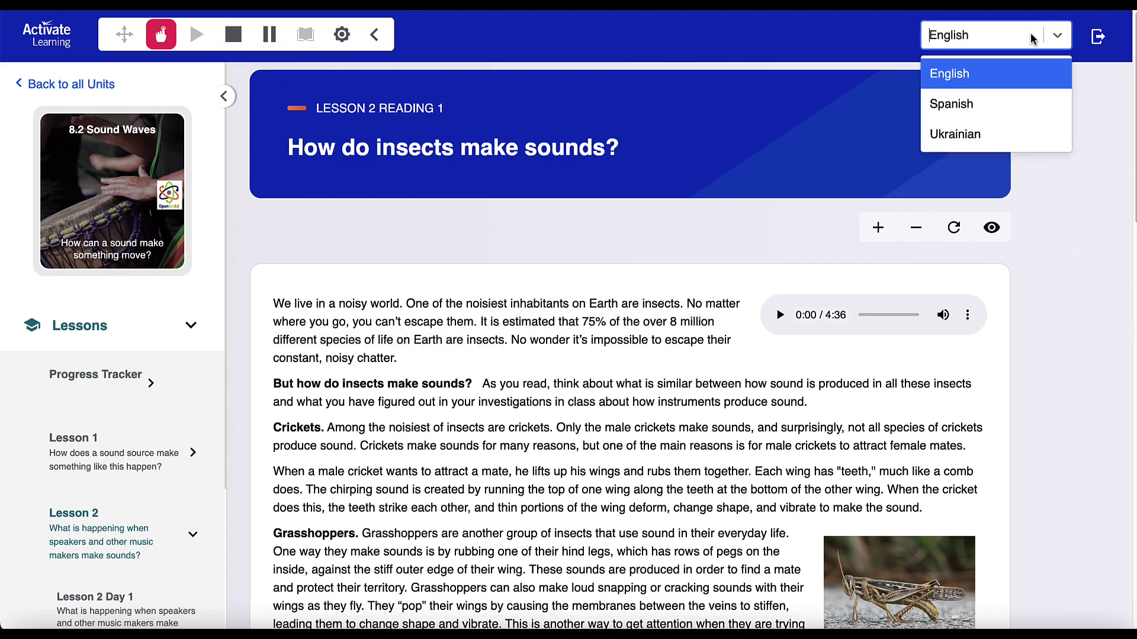
# Translate the reading to Spanish, hear the 75% sentence read, then switch to Ukrainian
pyautogui.click(1007, 104)
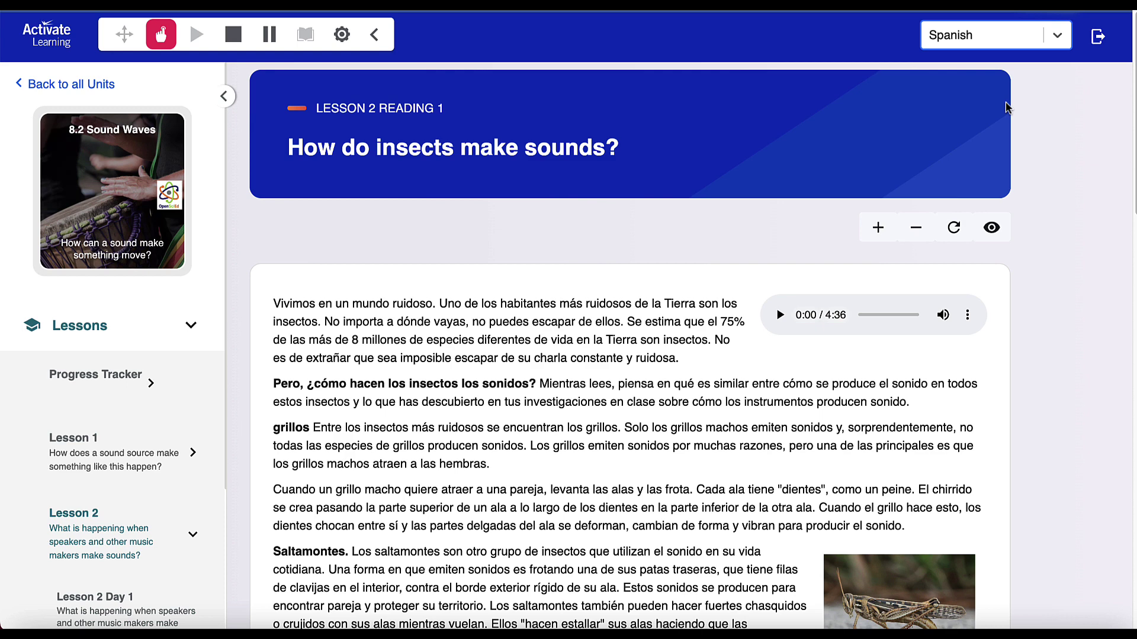
pyautogui.click(637, 328)
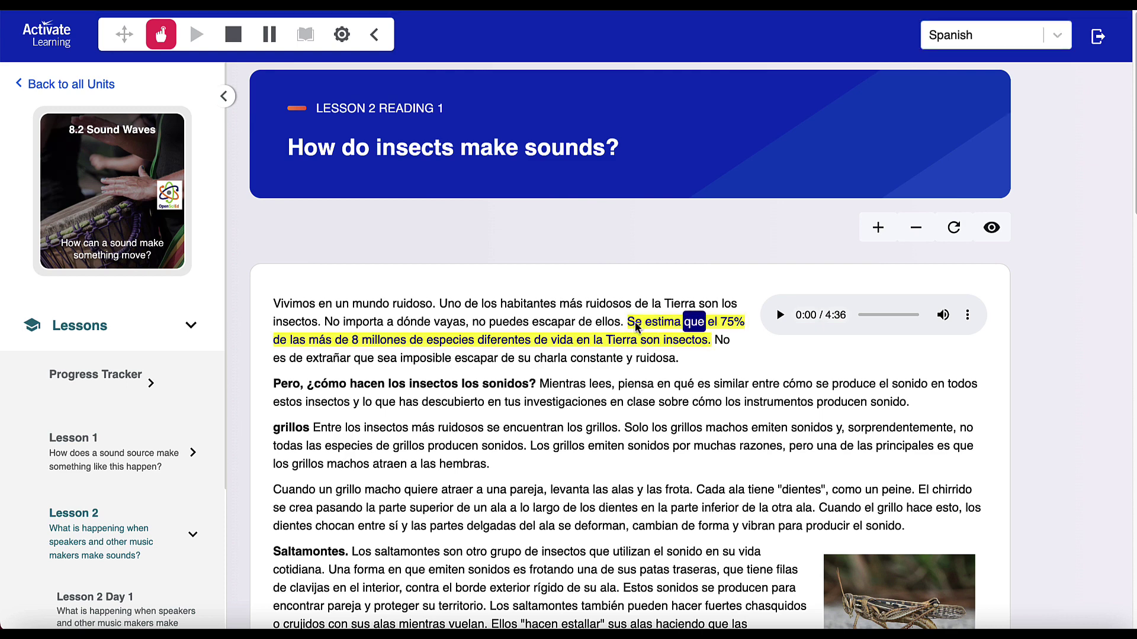
pyautogui.click(239, 40)
pyautogui.click(967, 36)
pyautogui.click(947, 132)
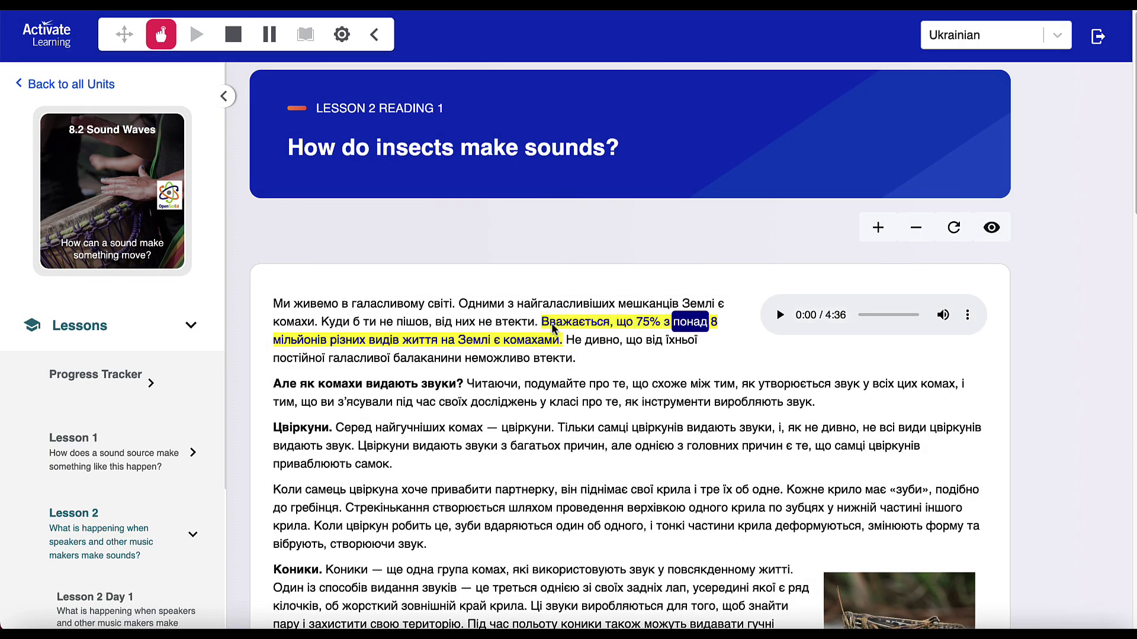
# Look up 'inhabitants' in the Dictionary and hear the word and its second definition
pyautogui.click(161, 34)
pyautogui.click(305, 35)
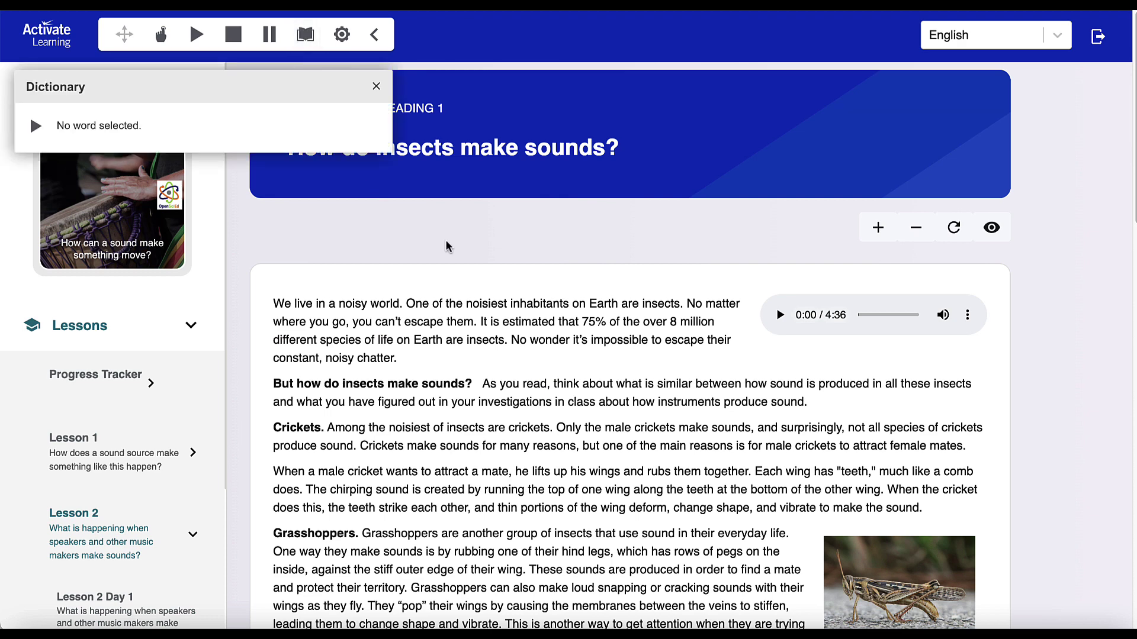
pyautogui.doubleClick(524, 305)
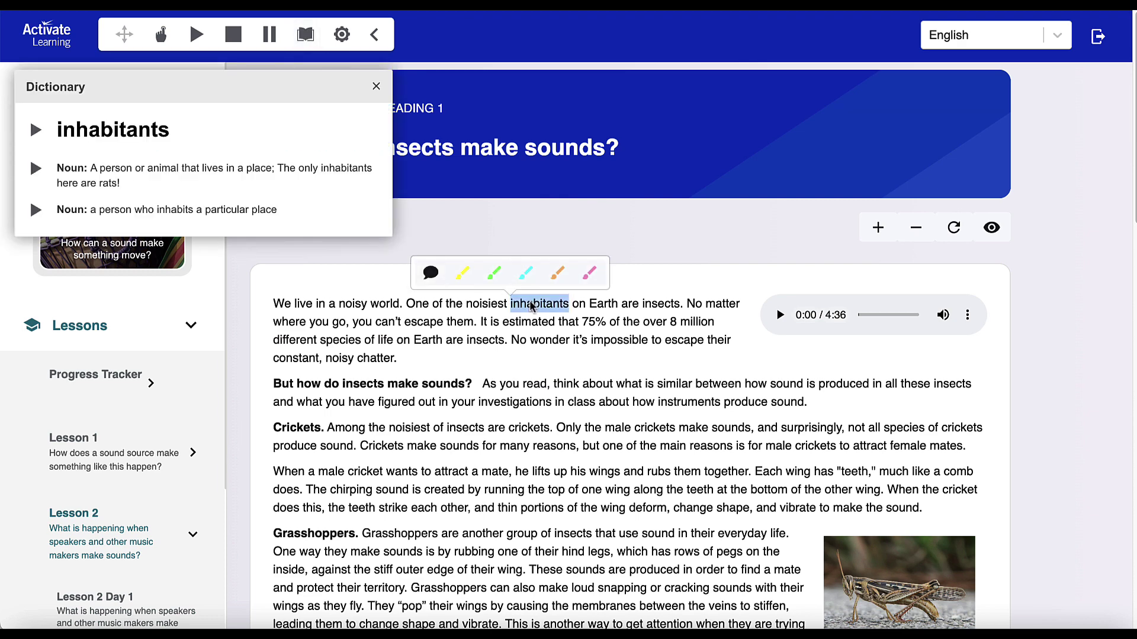
pyautogui.click(35, 132)
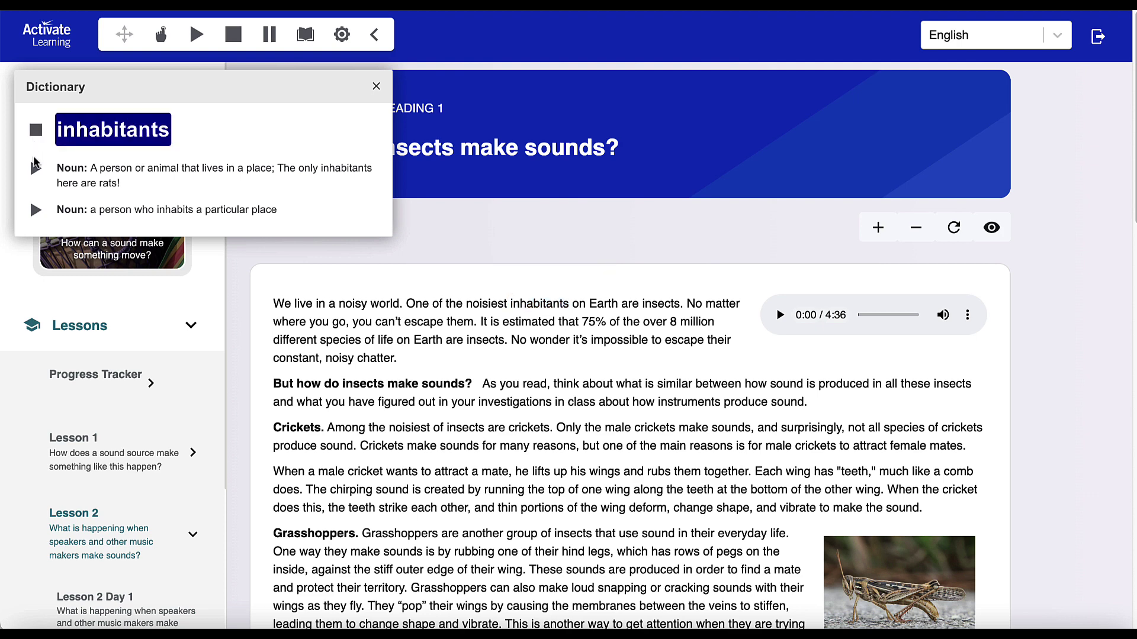
pyautogui.click(36, 213)
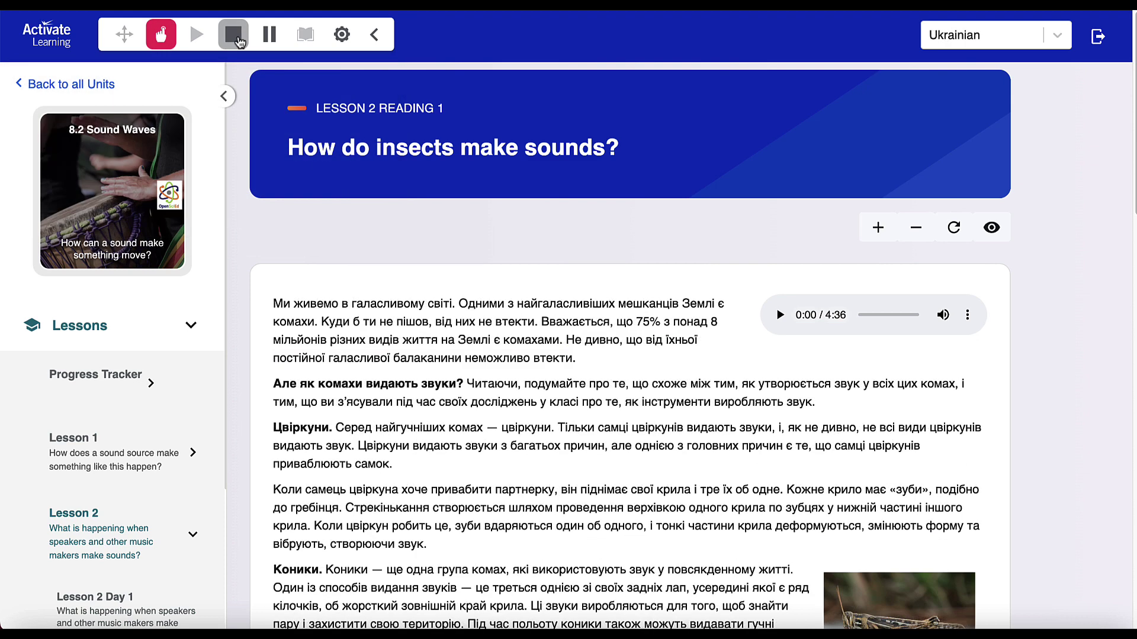
# Return the passage to English, resize the text (+3, −2), and turn on focused reading view
pyautogui.click(994, 35)
pyautogui.click(953, 73)
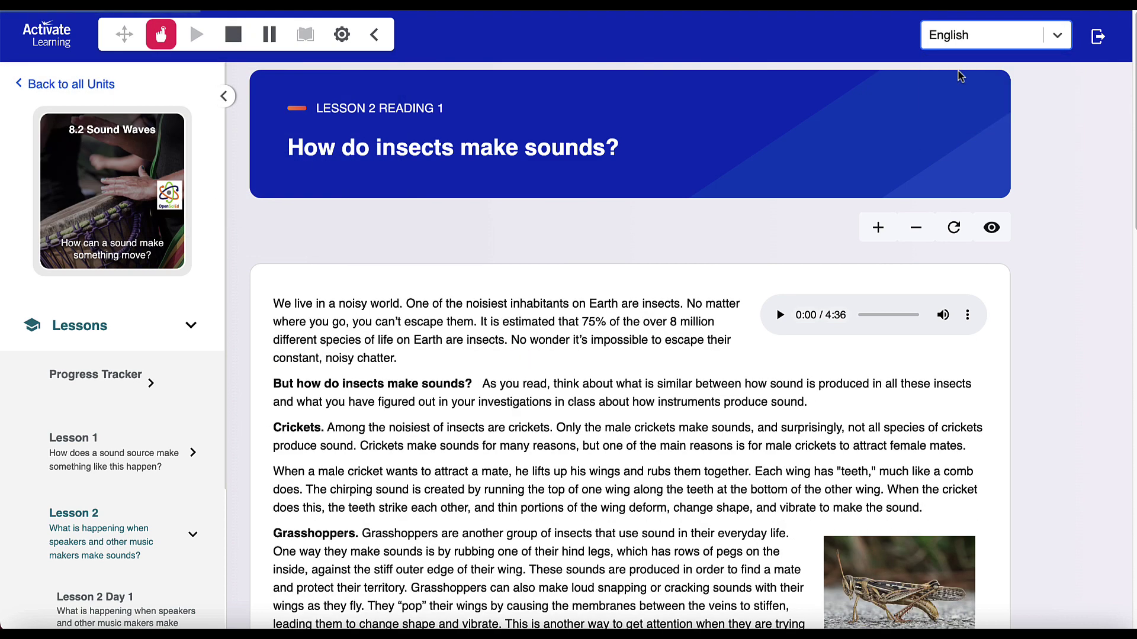
pyautogui.click(878, 229)
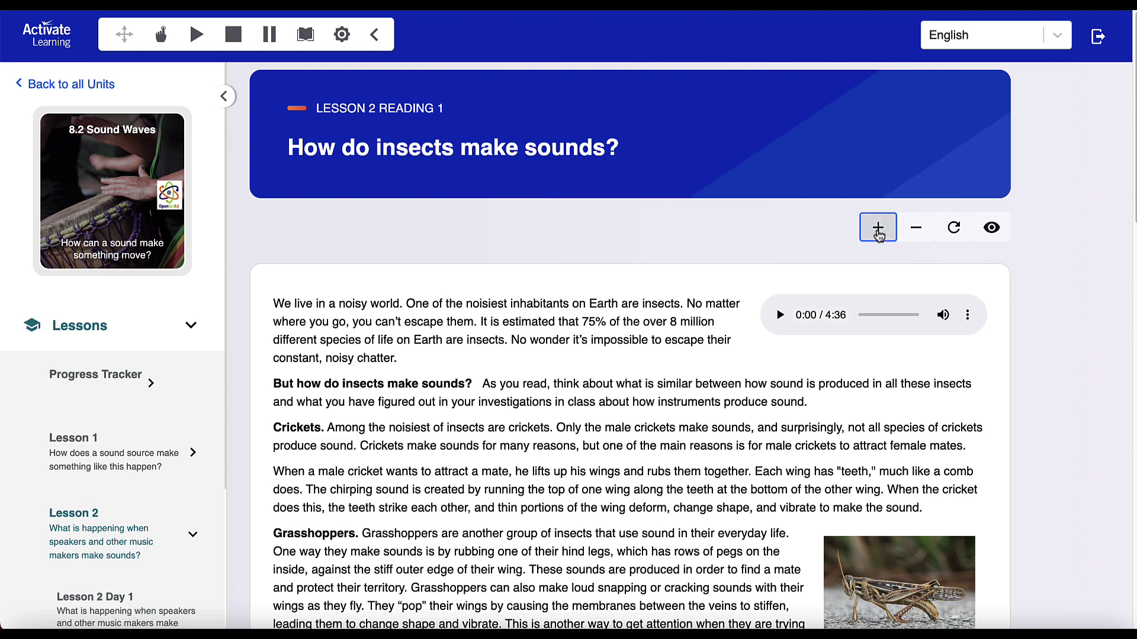
pyautogui.click(877, 228)
pyautogui.click(878, 228)
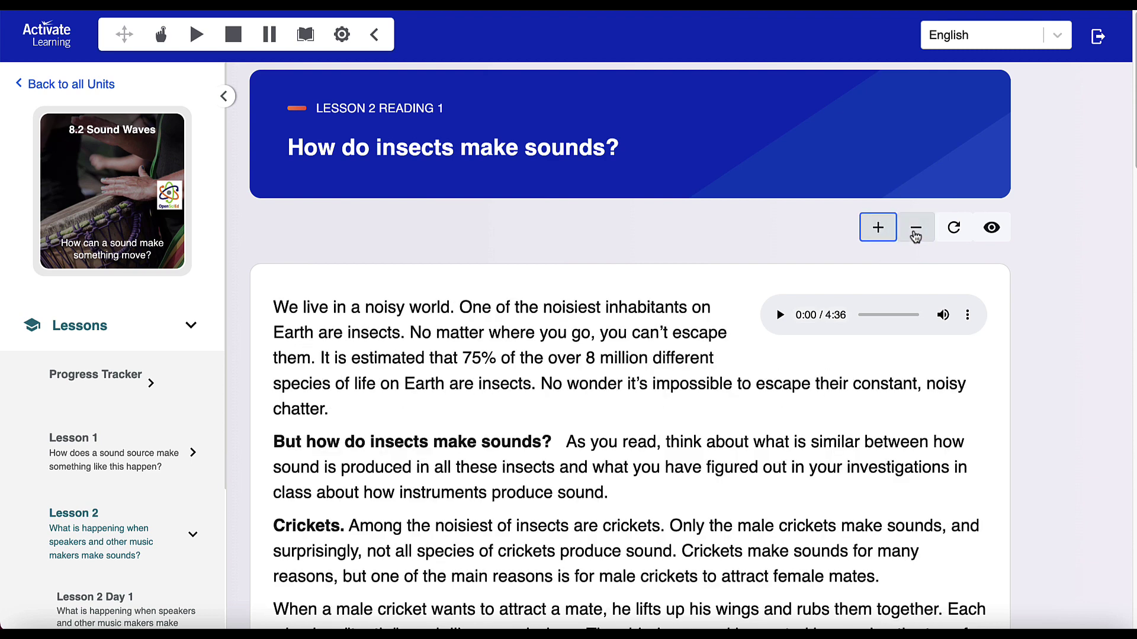
pyautogui.click(916, 228)
pyautogui.click(916, 228)
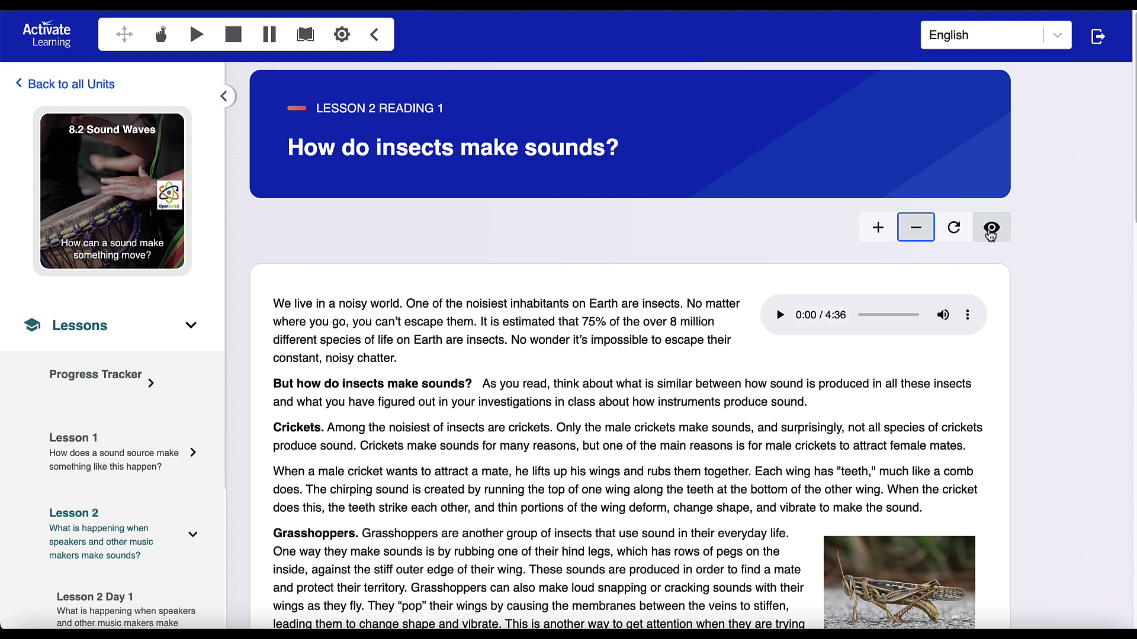
pyautogui.click(991, 229)
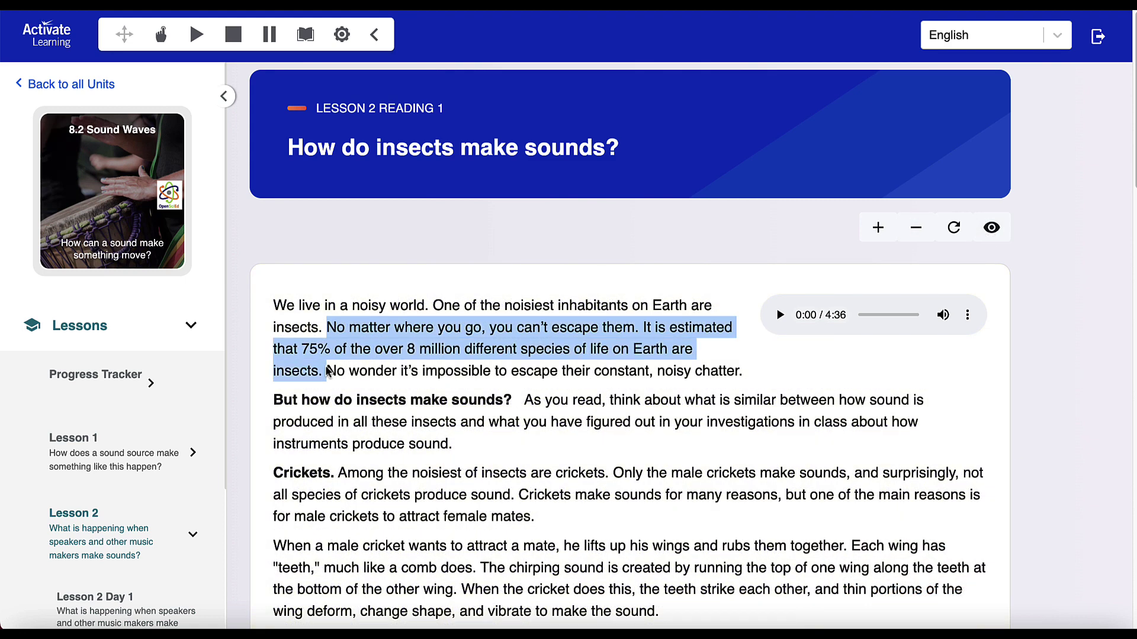
# Highlight the 75% insect-species sentence in yellow and attach the note 'Remember this!'
pyautogui.moveTo(326, 327); pyautogui.dragTo(323, 371)
pyautogui.click(284, 305)
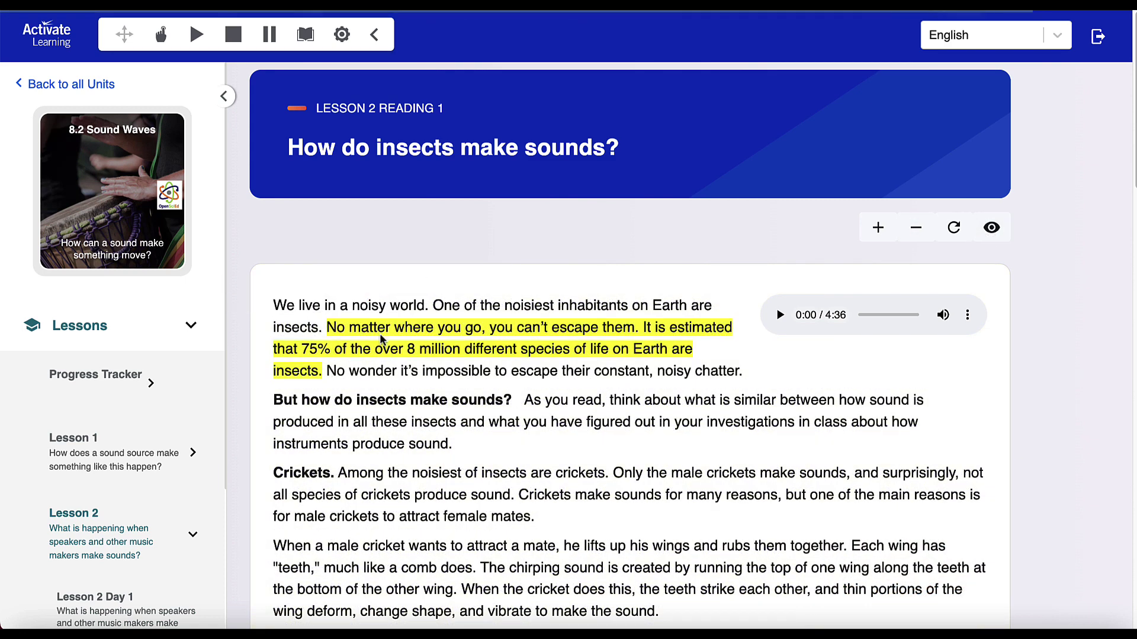
pyautogui.click(391, 334)
pyautogui.click(470, 261)
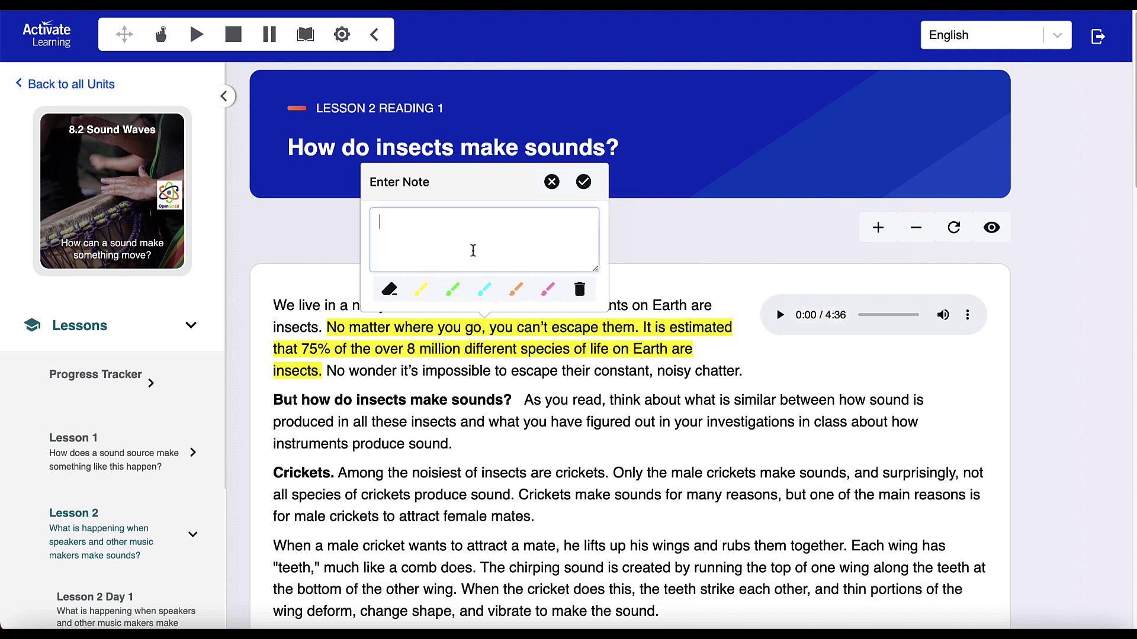
pyautogui.write('Remember this!')
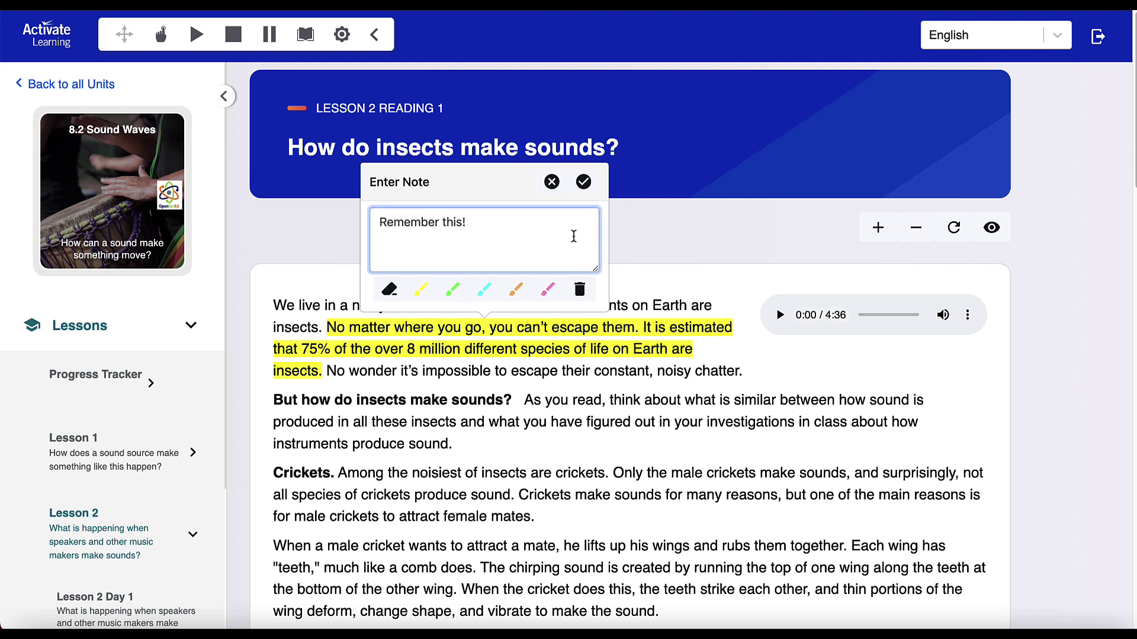
pyautogui.click(583, 182)
pyautogui.moveTo(556, 327)
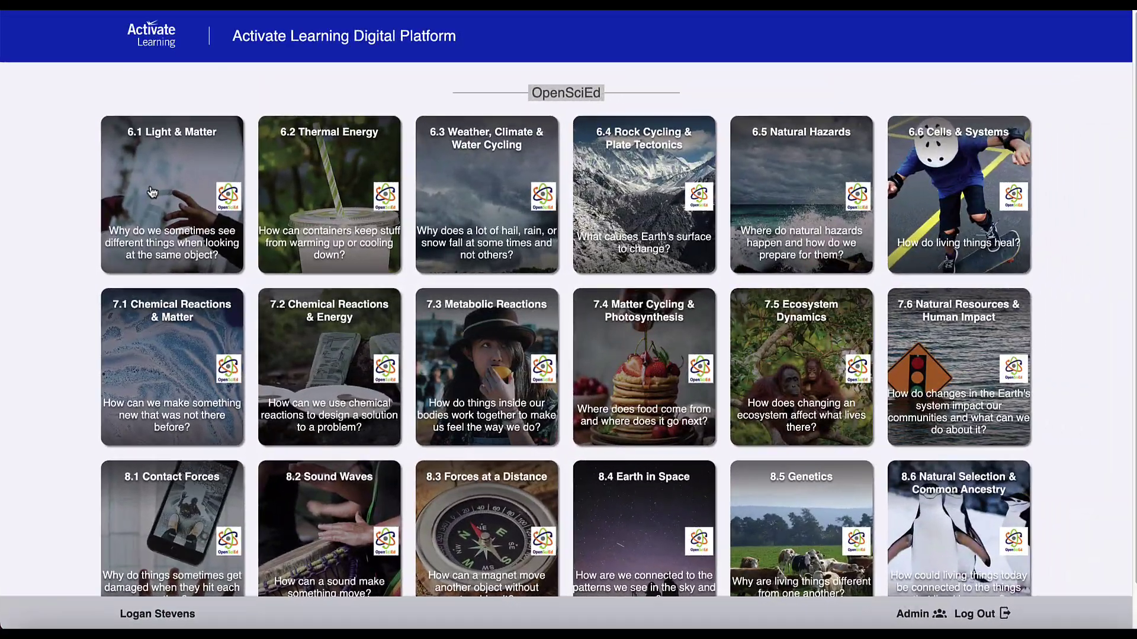
# Open Lesson 1 of the 6.1 Light & Matter unit and show its Day 2 content
pyautogui.click(152, 192)
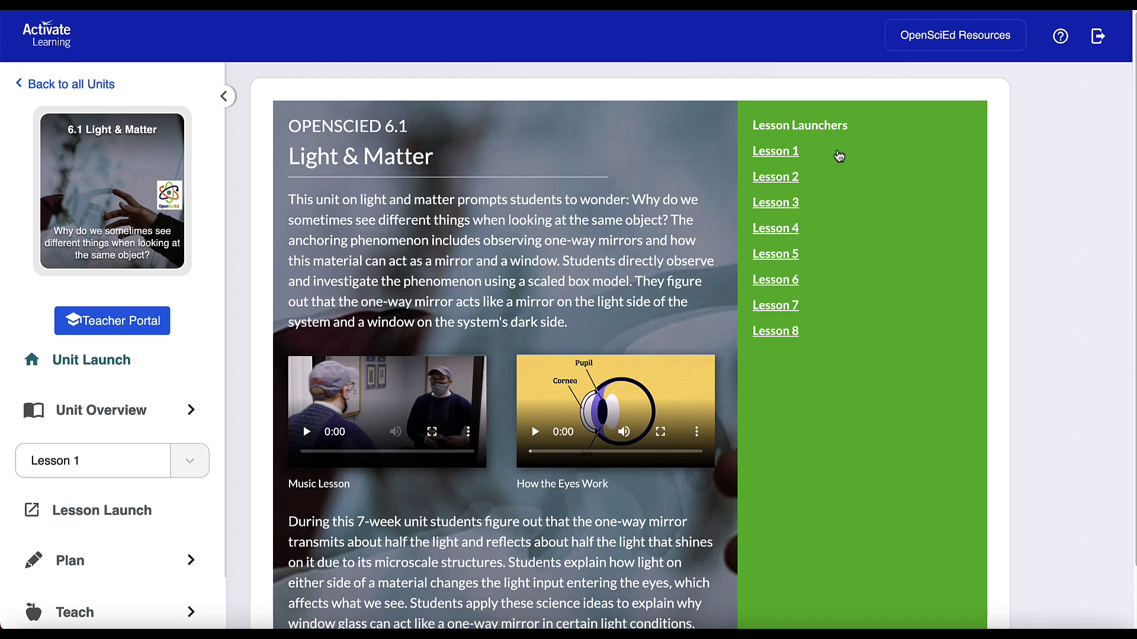
pyautogui.click(768, 150)
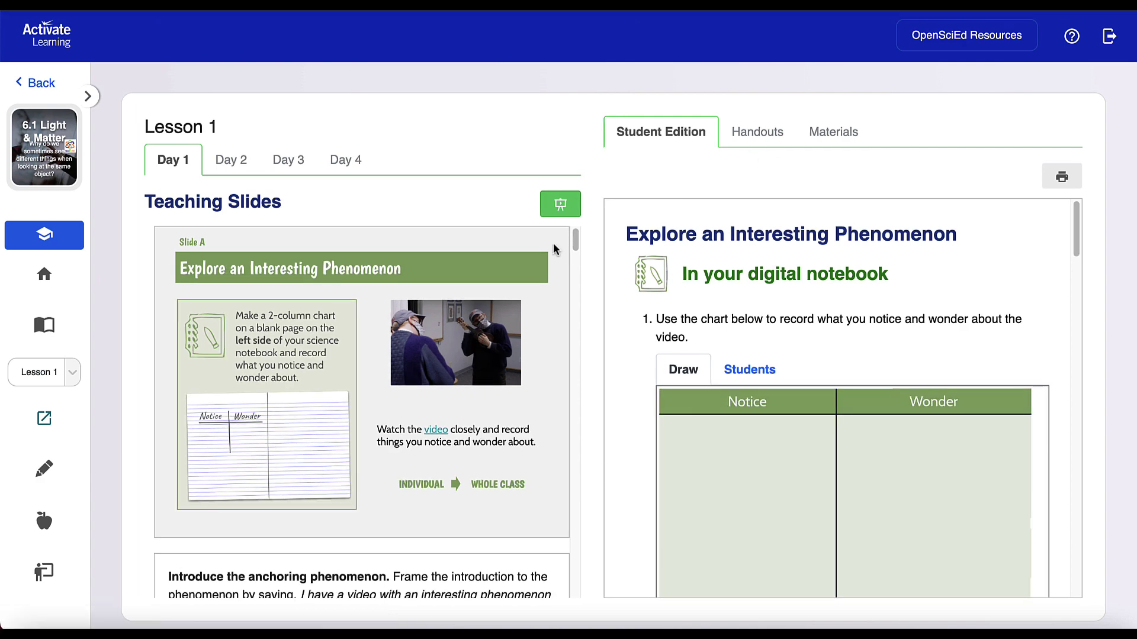
pyautogui.scroll(-5, 499, 307)
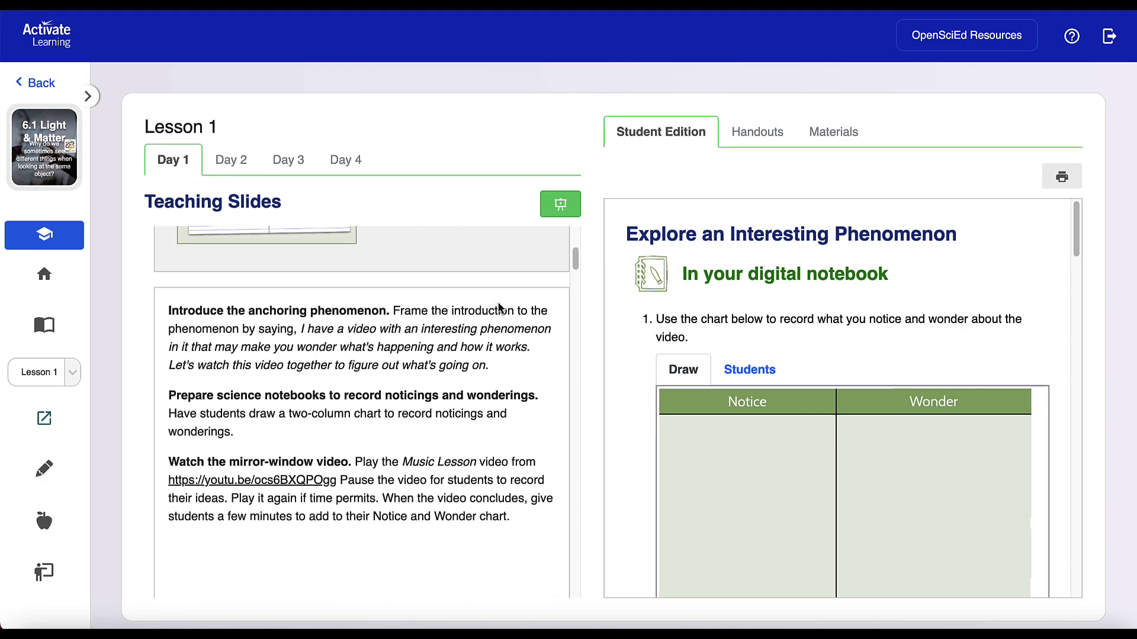
pyautogui.click(246, 160)
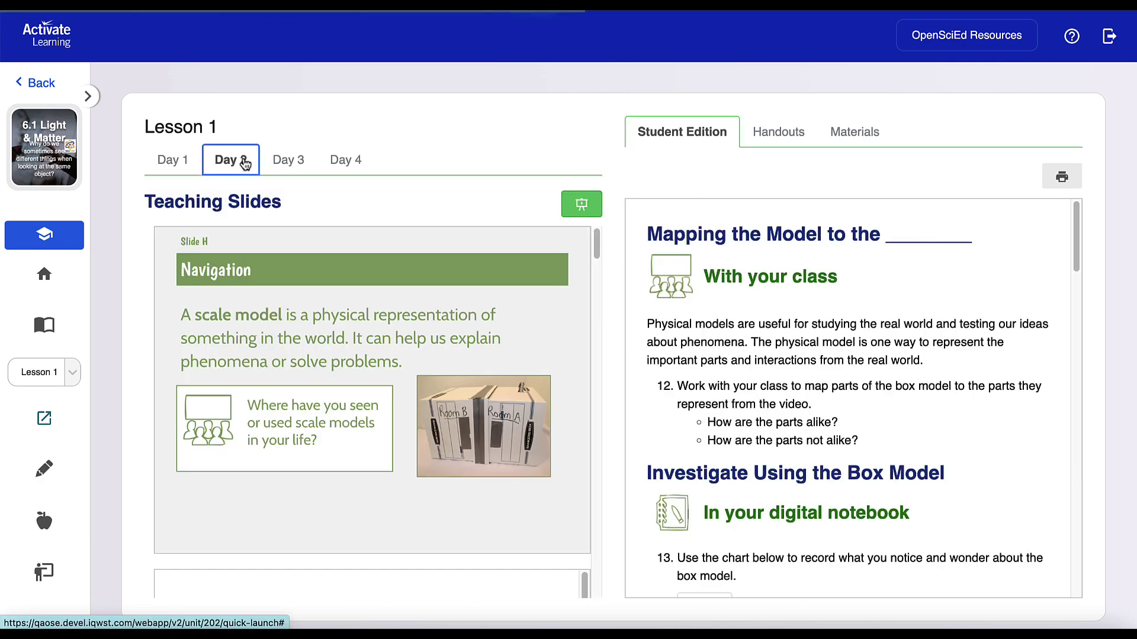
# Check the Day 3 content and handouts, then return to Day 2
pyautogui.click(270, 165)
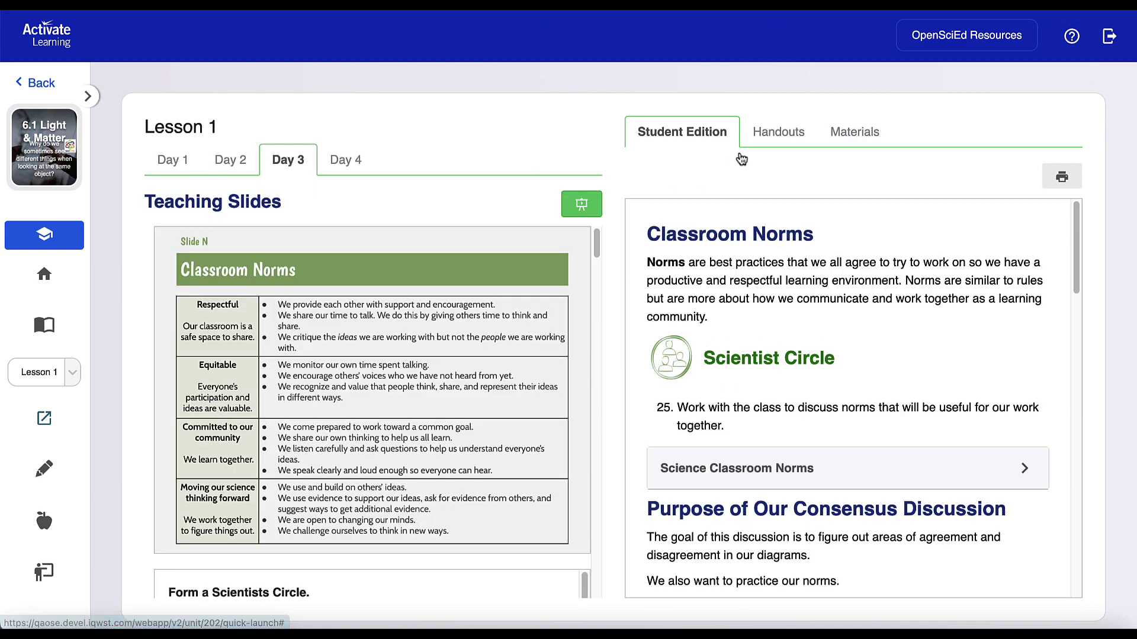
pyautogui.click(775, 136)
pyautogui.click(232, 160)
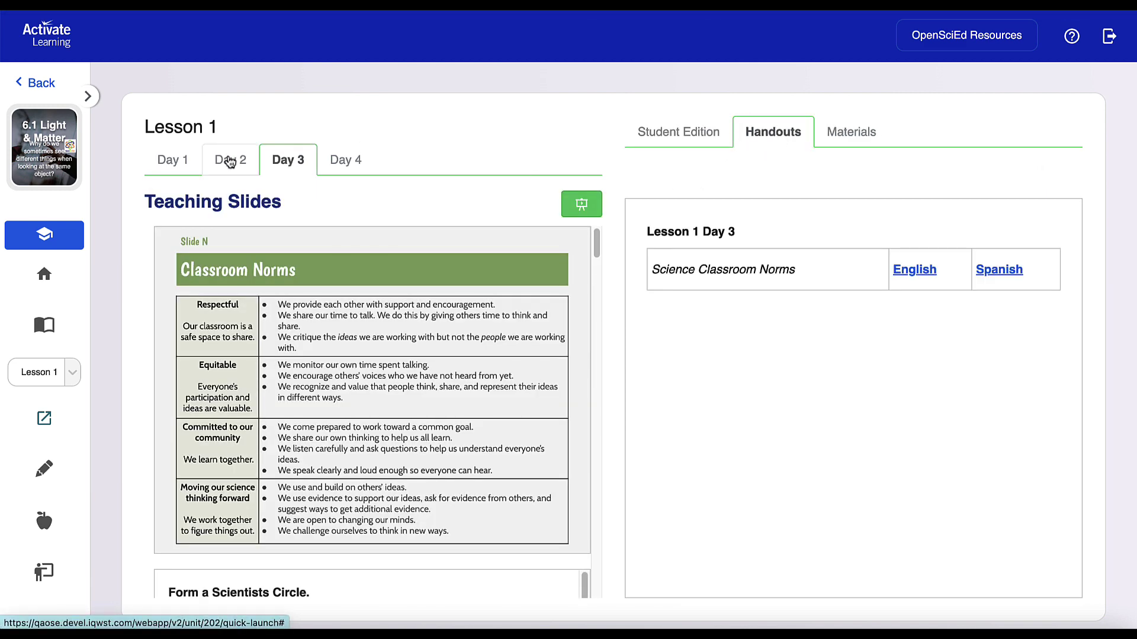
# Browse the Day 2 materials list and enlarge the Banker's Box picture
pyautogui.click(838, 135)
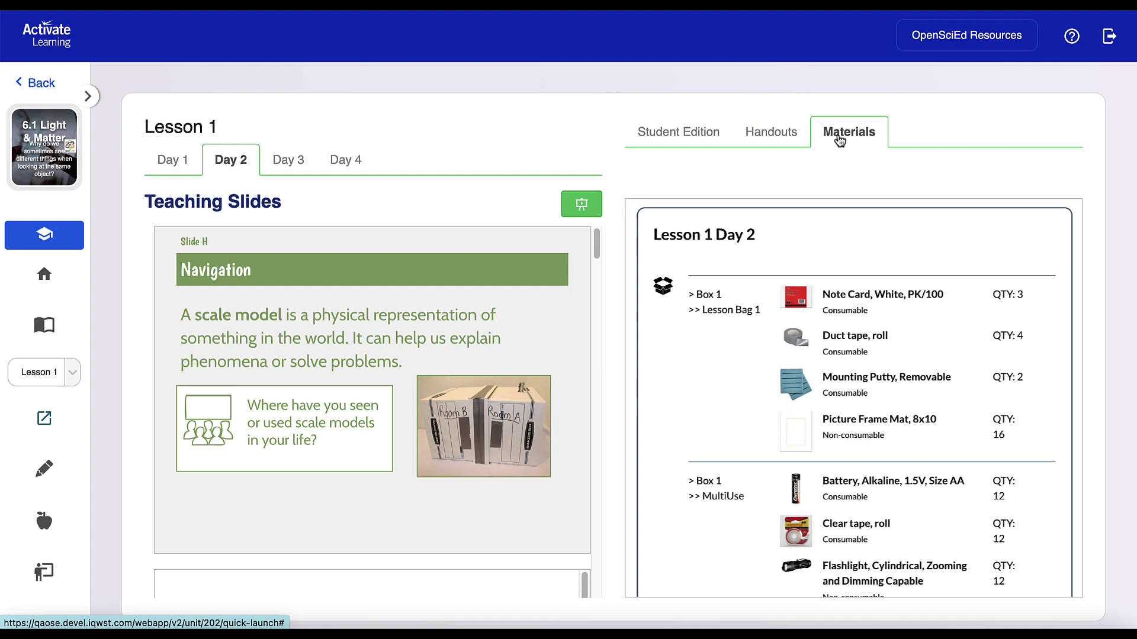
pyautogui.scroll(-6, 839, 139)
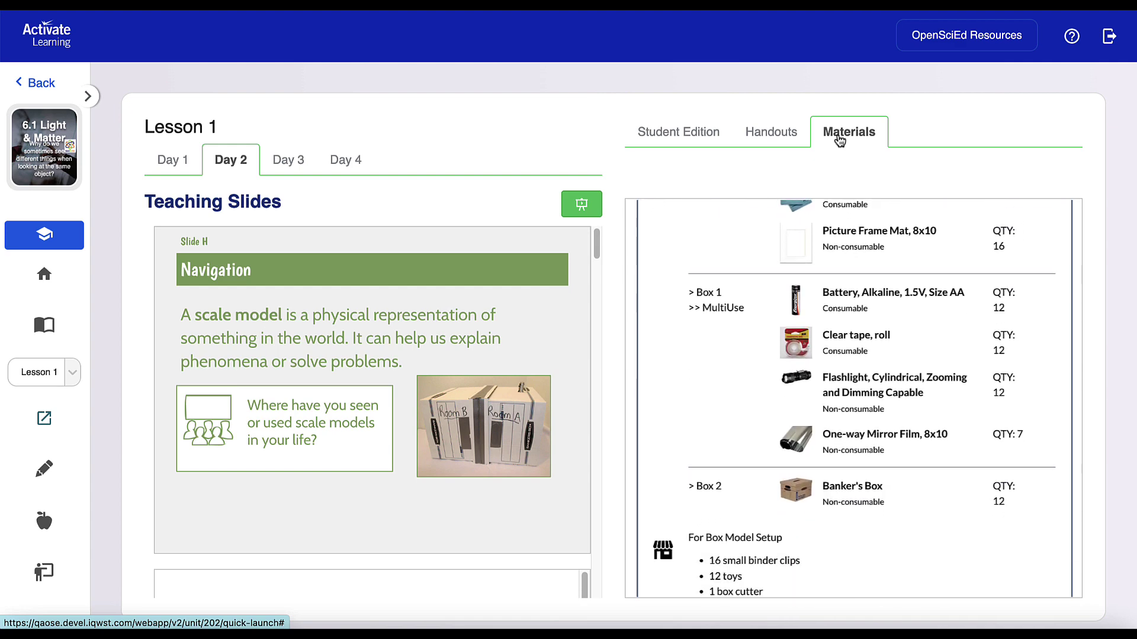
pyautogui.scroll(-3, 800, 291)
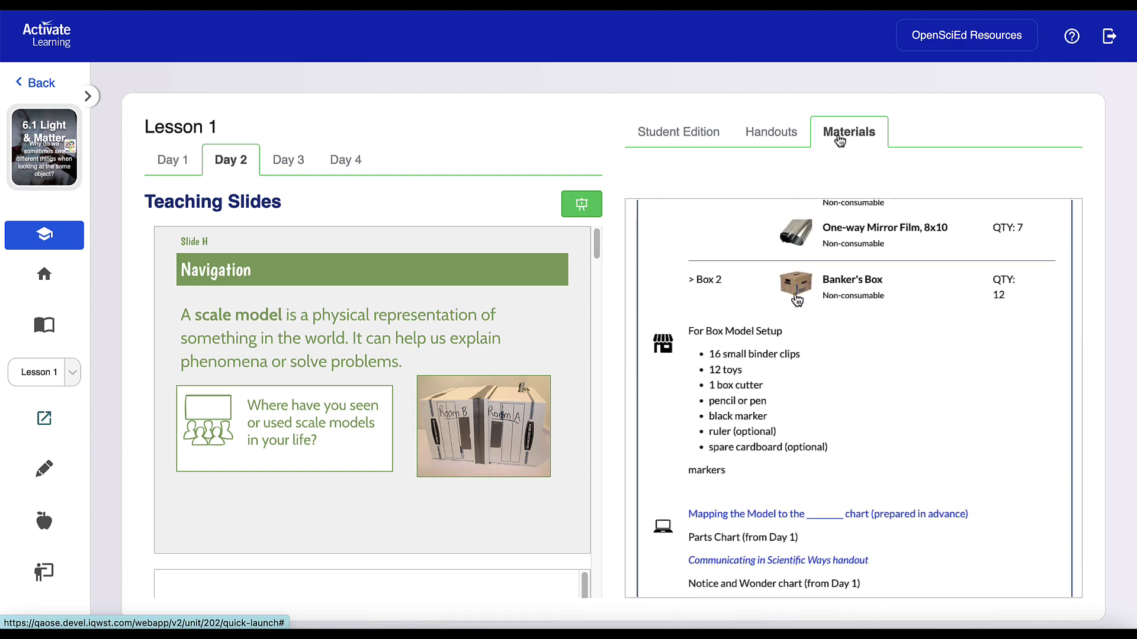
pyautogui.click(800, 291)
pyautogui.click(502, 144)
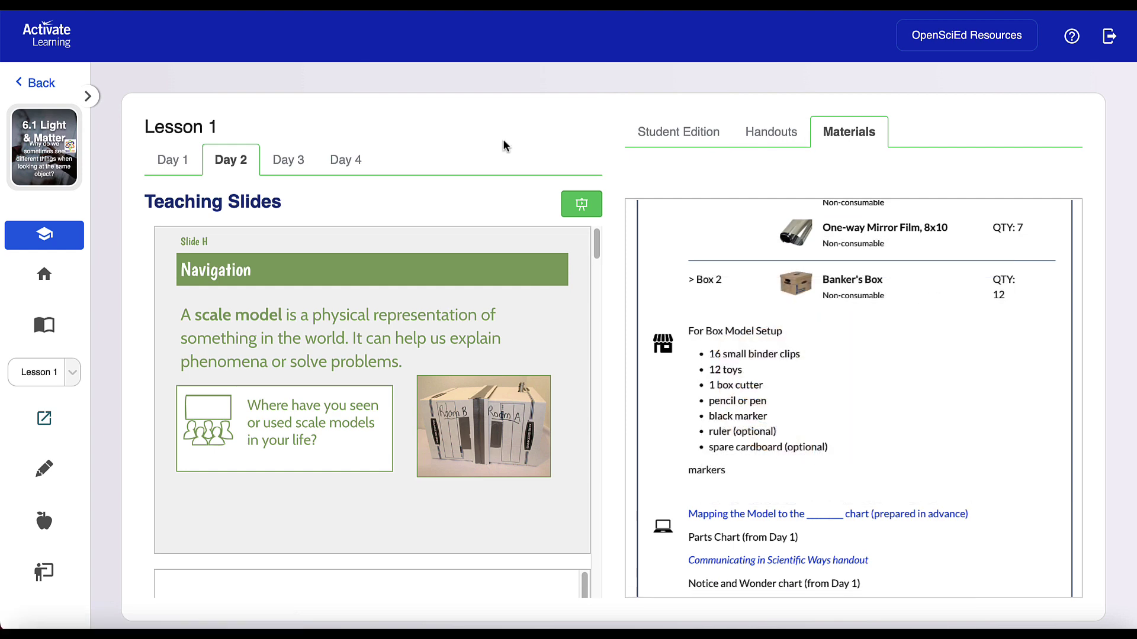
# Go through Lesson 1's Lesson Overview, Lesson Setup, and Where We Are Going and NOT Going pages
pyautogui.moveTo(66, 471)
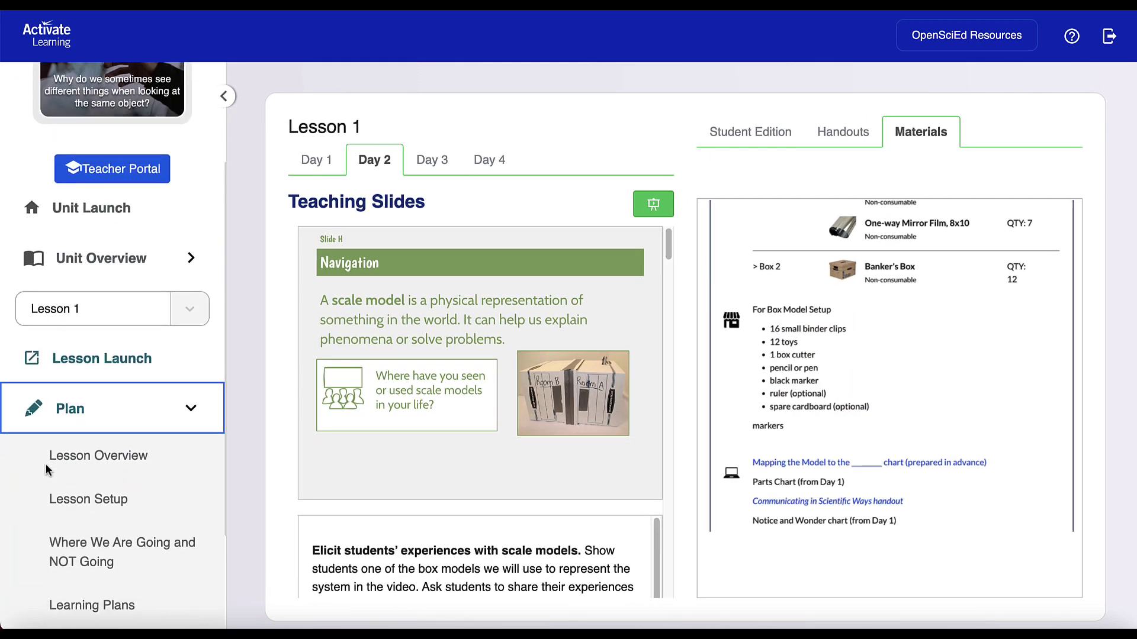
pyautogui.scroll(-2, 47, 469)
pyautogui.click(54, 312)
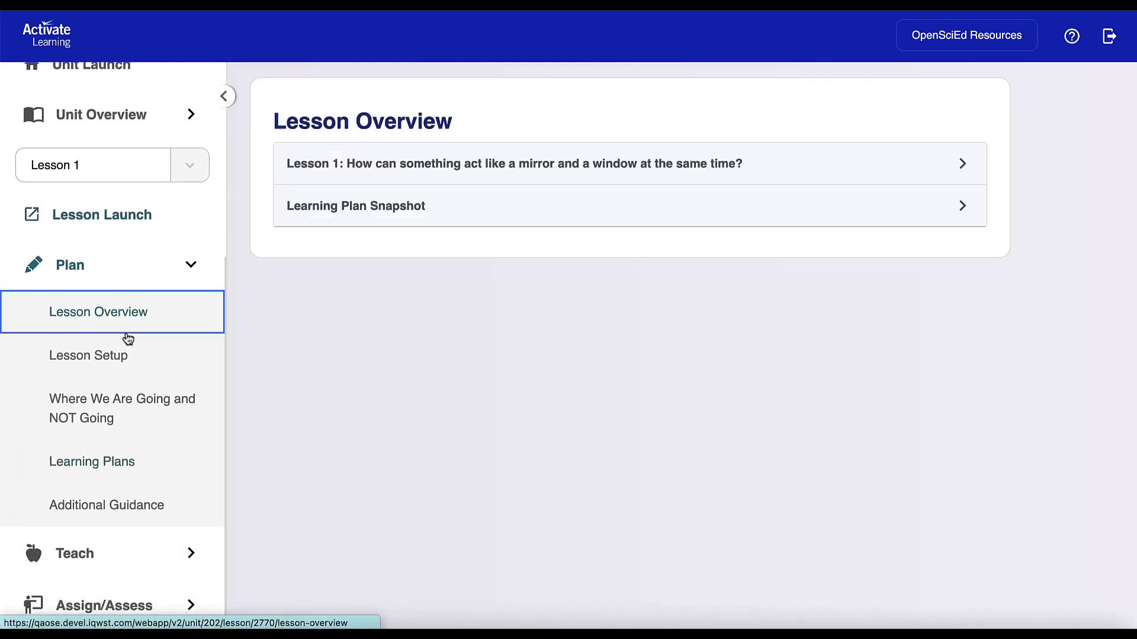
pyautogui.click(112, 368)
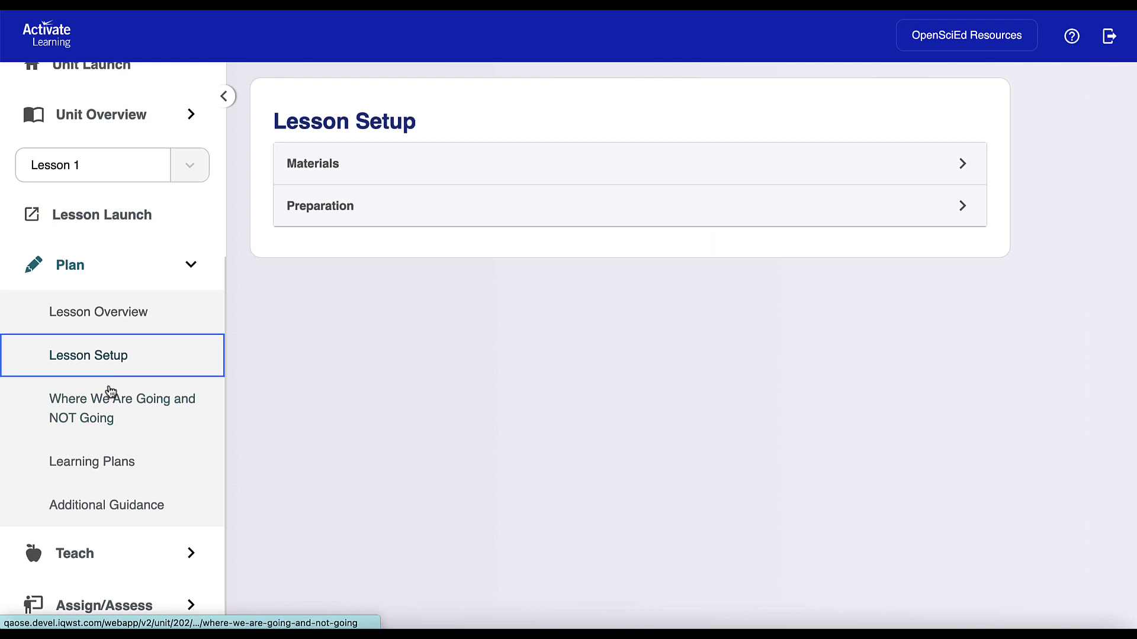
pyautogui.click(111, 394)
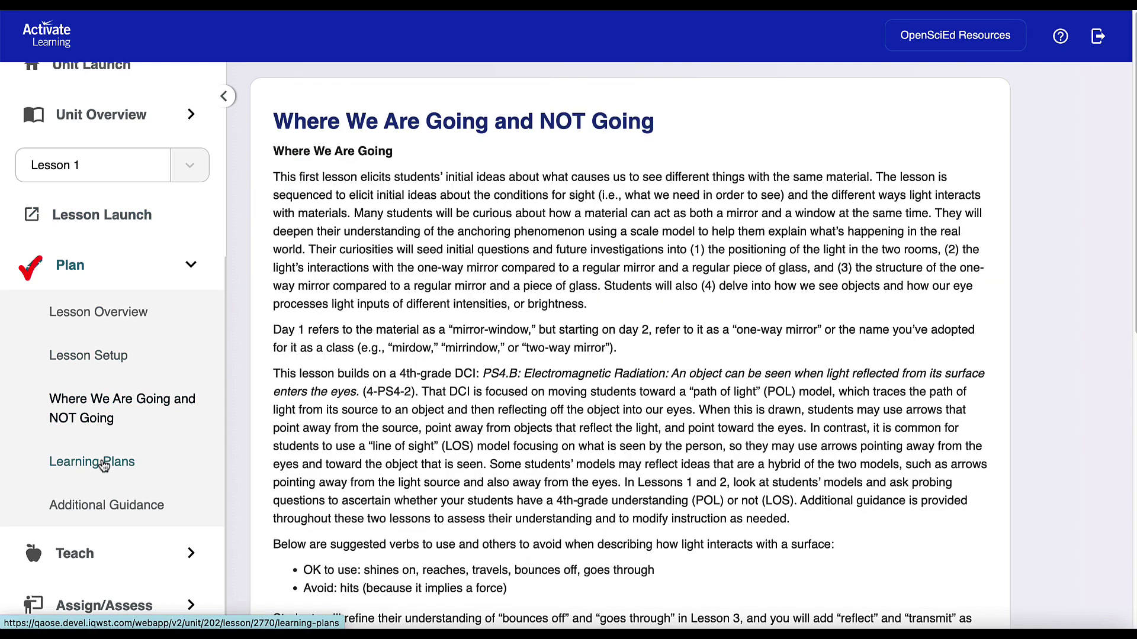
# Expand Introduce a Puzzling Phenomenon in the learning plans, then open the Additional Teacher Guidance
pyautogui.click(104, 466)
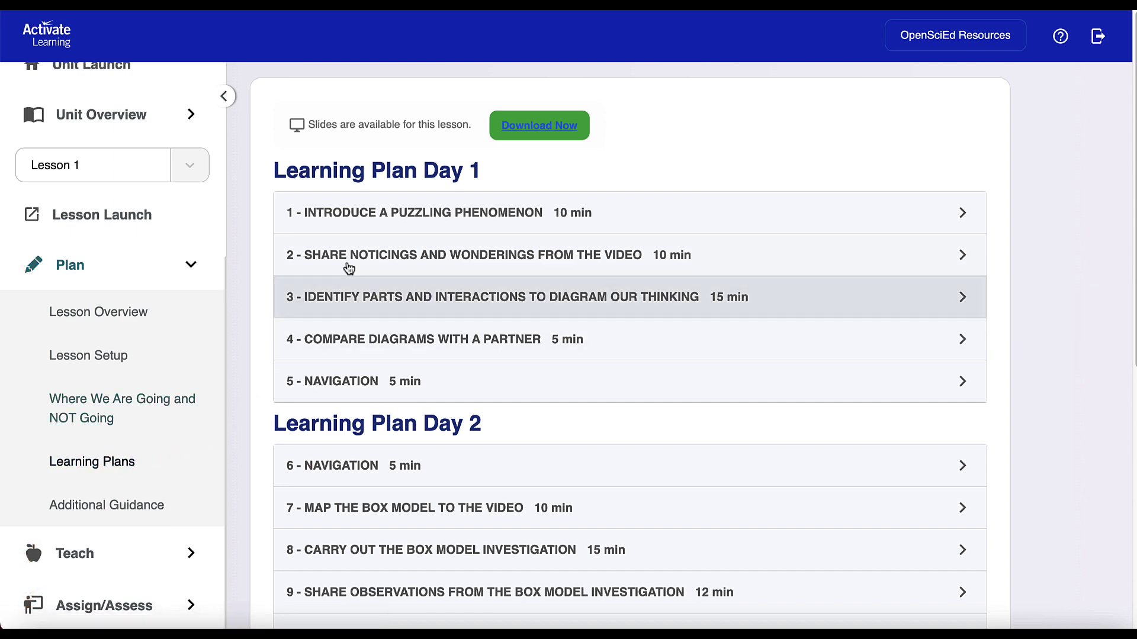
pyautogui.click(381, 224)
pyautogui.scroll(-4, 384, 220)
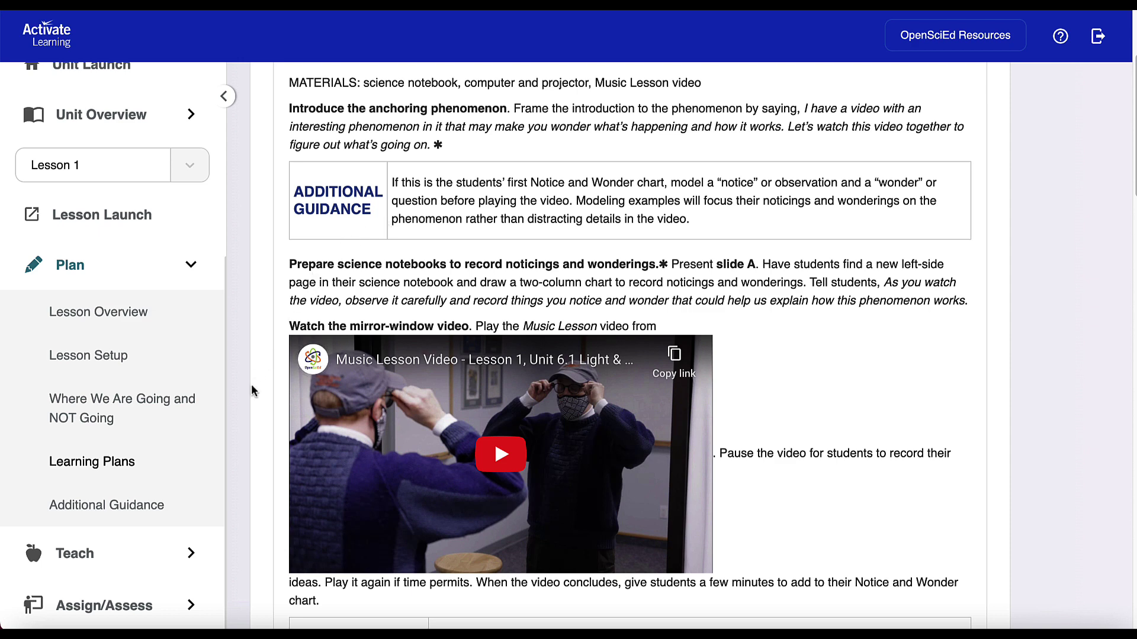
pyautogui.click(157, 507)
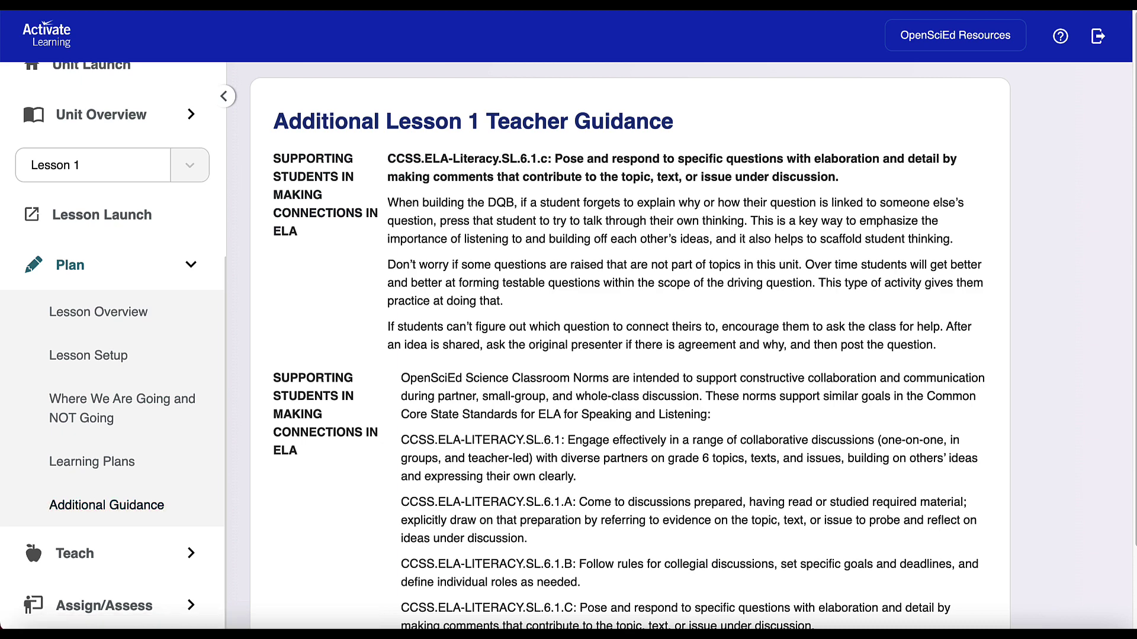
# Show the lesson's teaching options and enlarge, then close, each of the two students' drawings
pyautogui.click(145, 552)
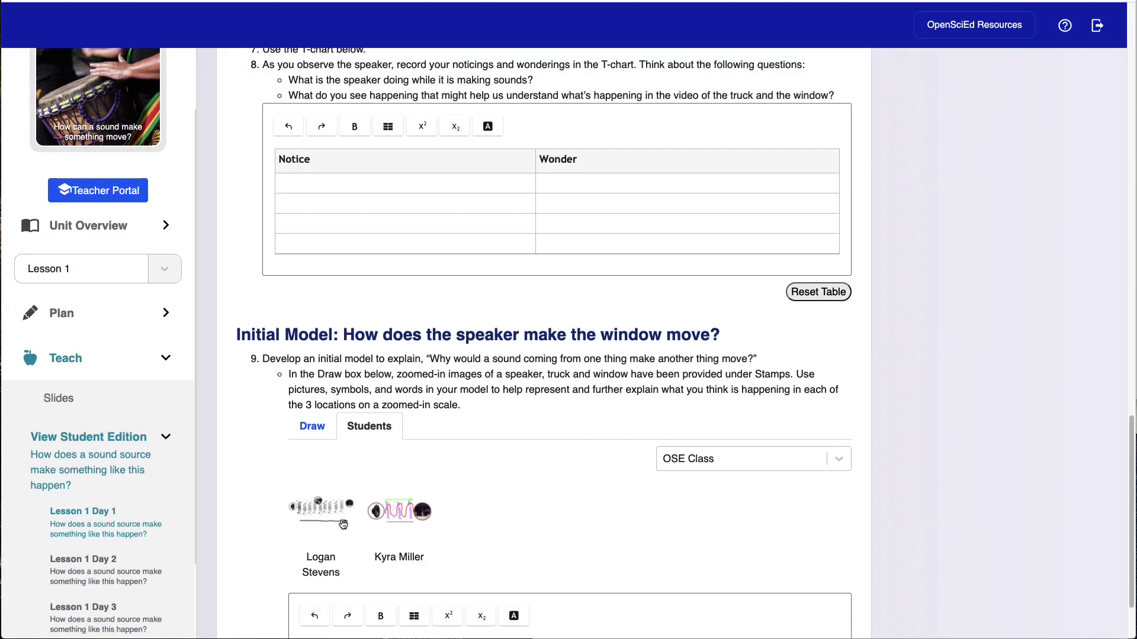
pyautogui.click(325, 510)
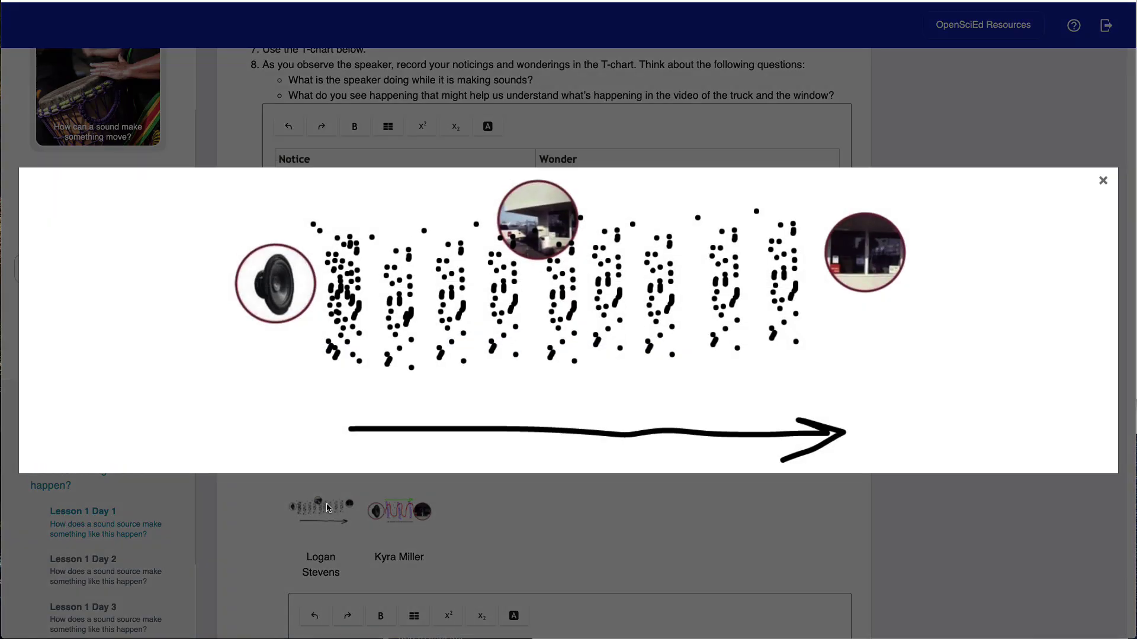
pyautogui.click(613, 538)
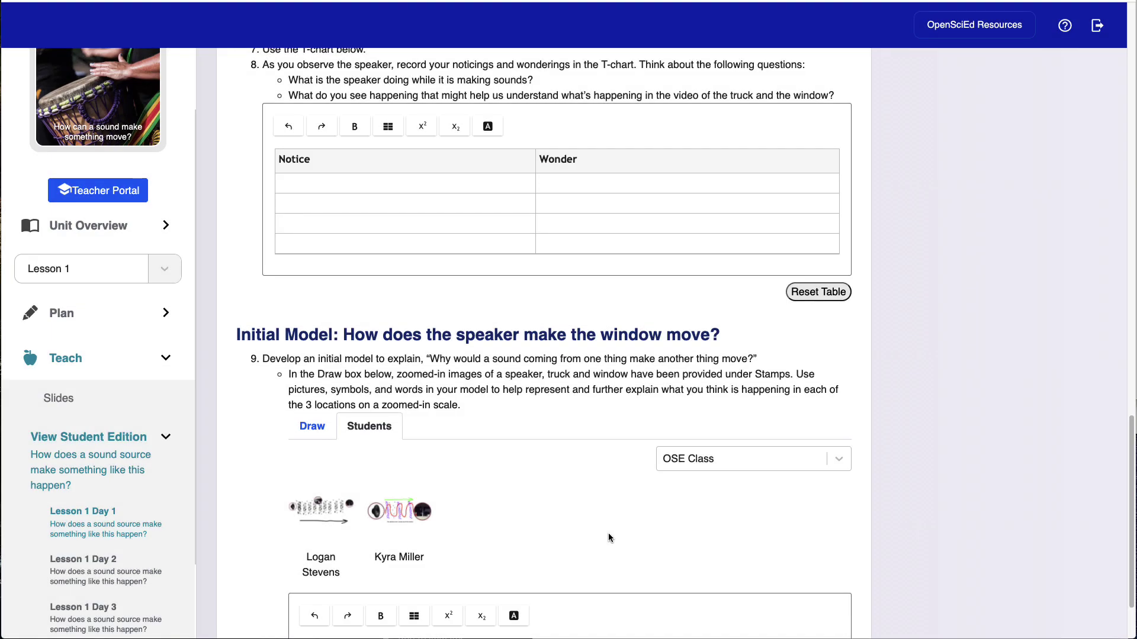
pyautogui.click(396, 512)
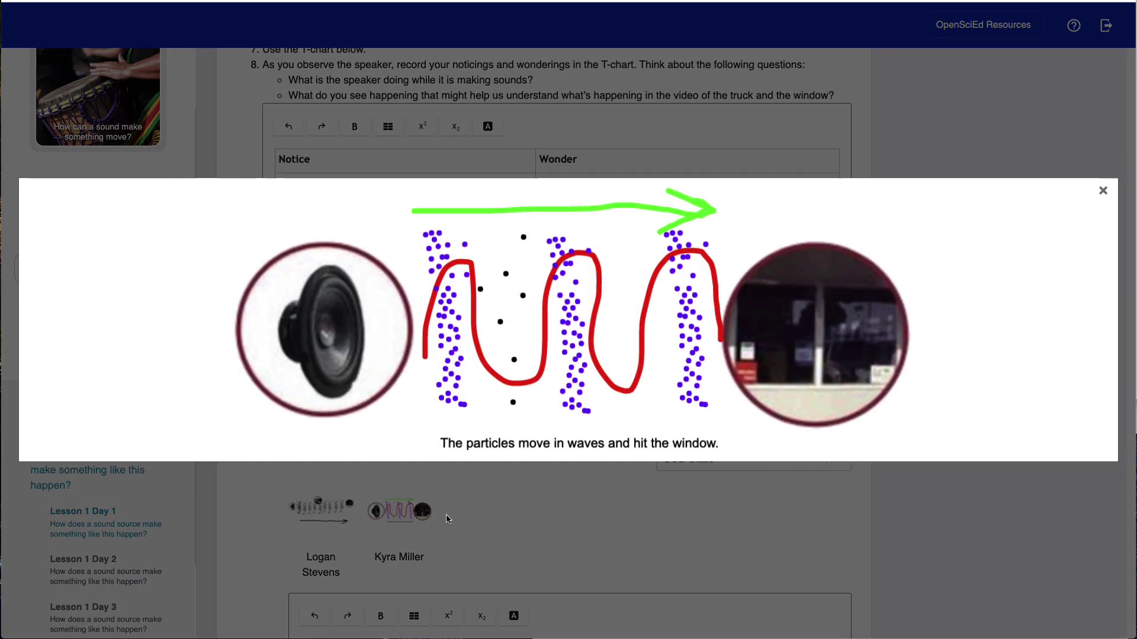
pyautogui.click(561, 526)
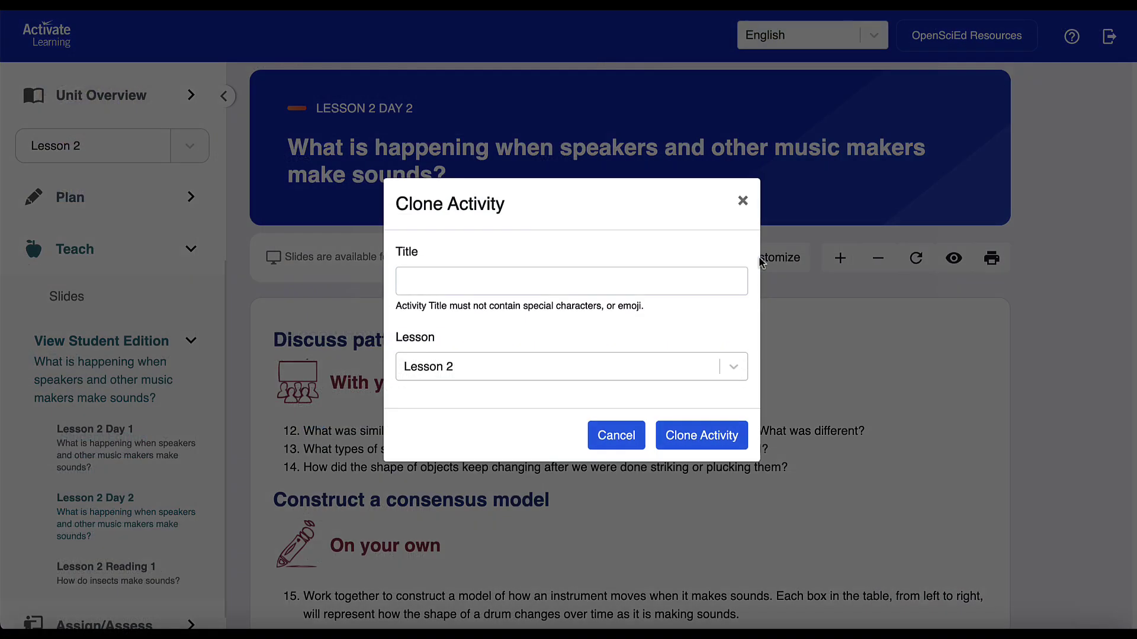
# Clone the activity under the title 'Period 5 Discussion' and open the copy
pyautogui.write('Period 5 Discussion')
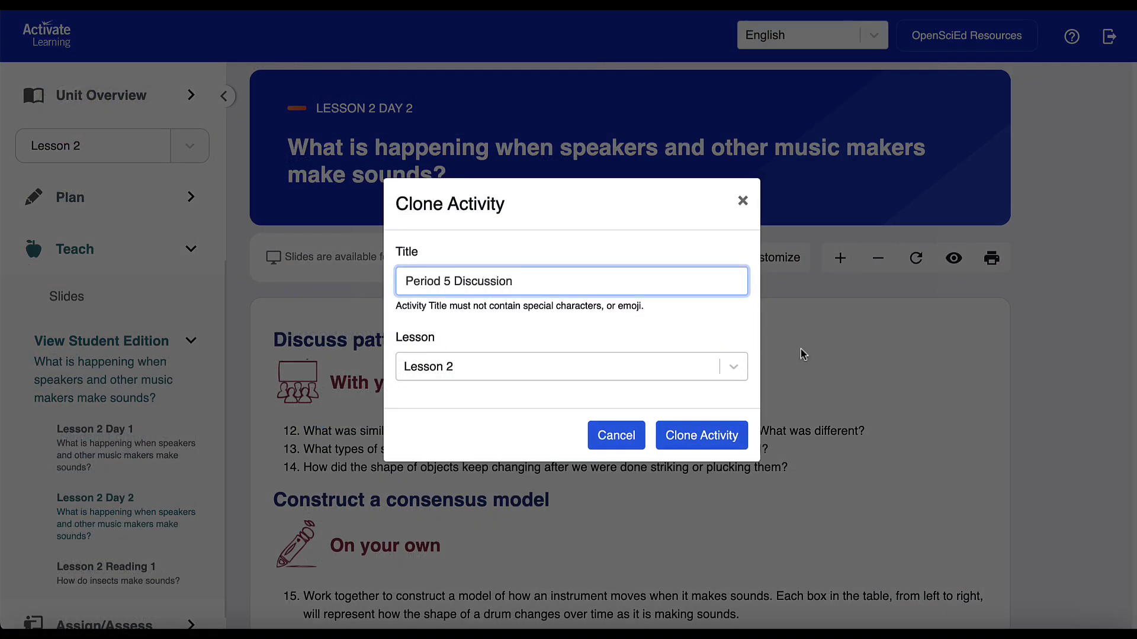
pyautogui.click(718, 438)
pyautogui.click(720, 373)
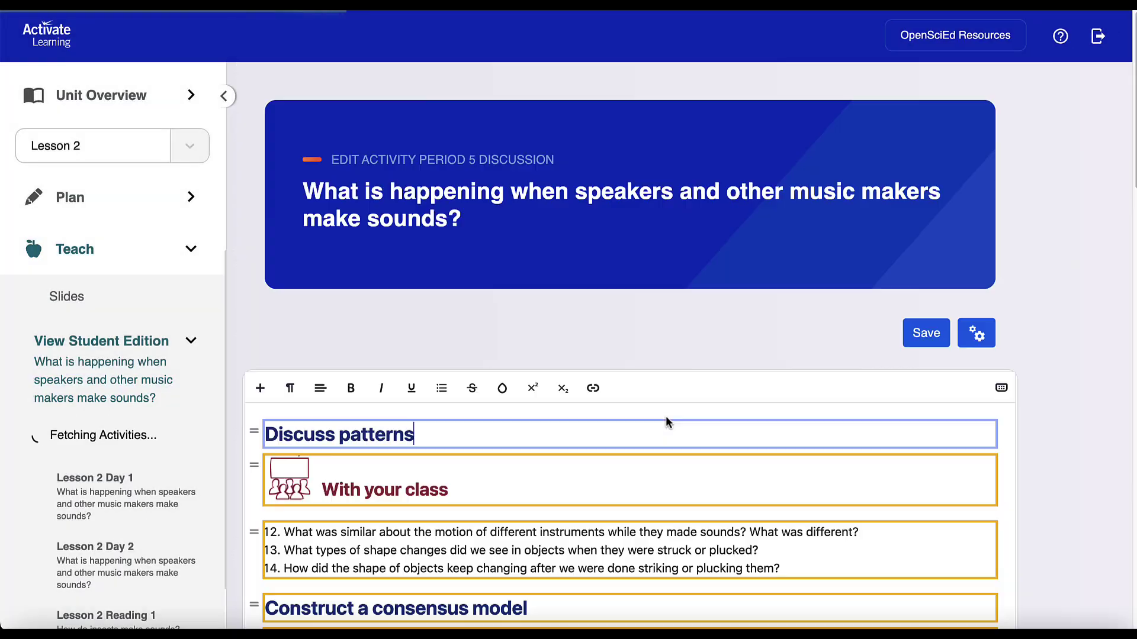
pyautogui.scroll(-10, 648, 456)
pyautogui.scroll(-3, 648, 456)
# Add question 26 'What surprised you about th…', then open Help's Professional Learning materials
pyautogui.click(468, 571)
pyautogui.press('Return')
pyautogui.write('What surprised you')
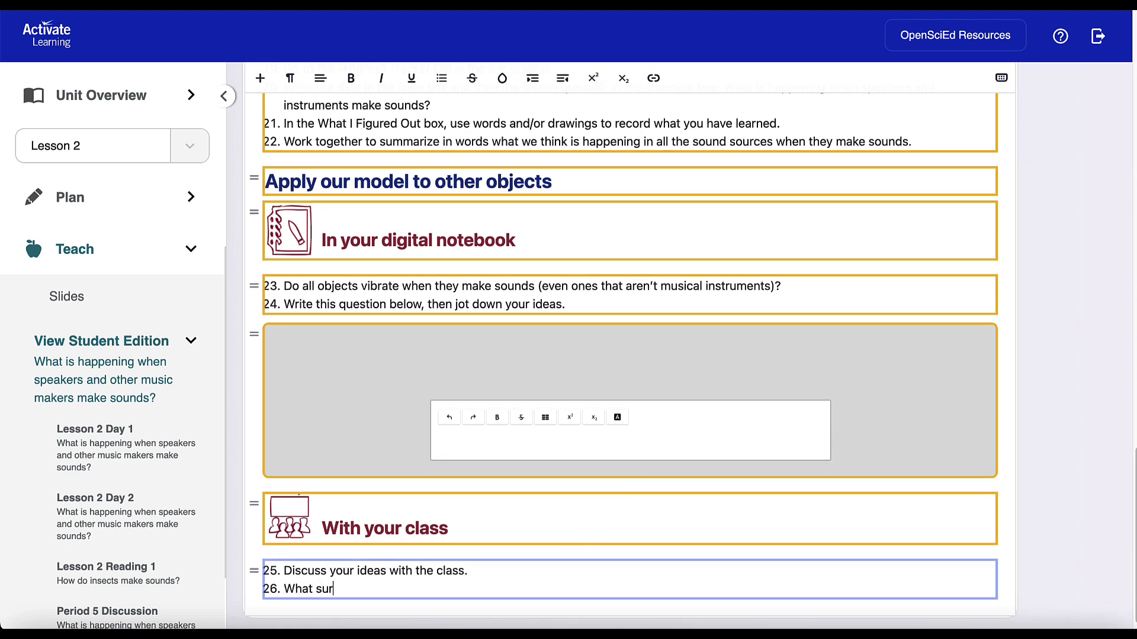
pyautogui.write('about this lesson?')
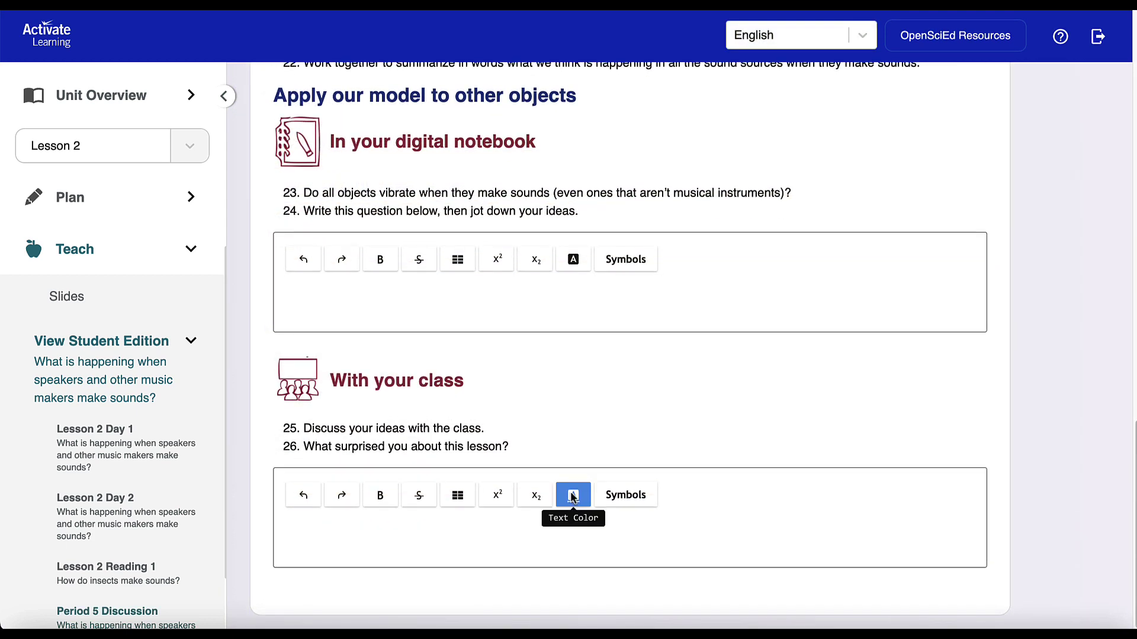
pyautogui.click(1060, 38)
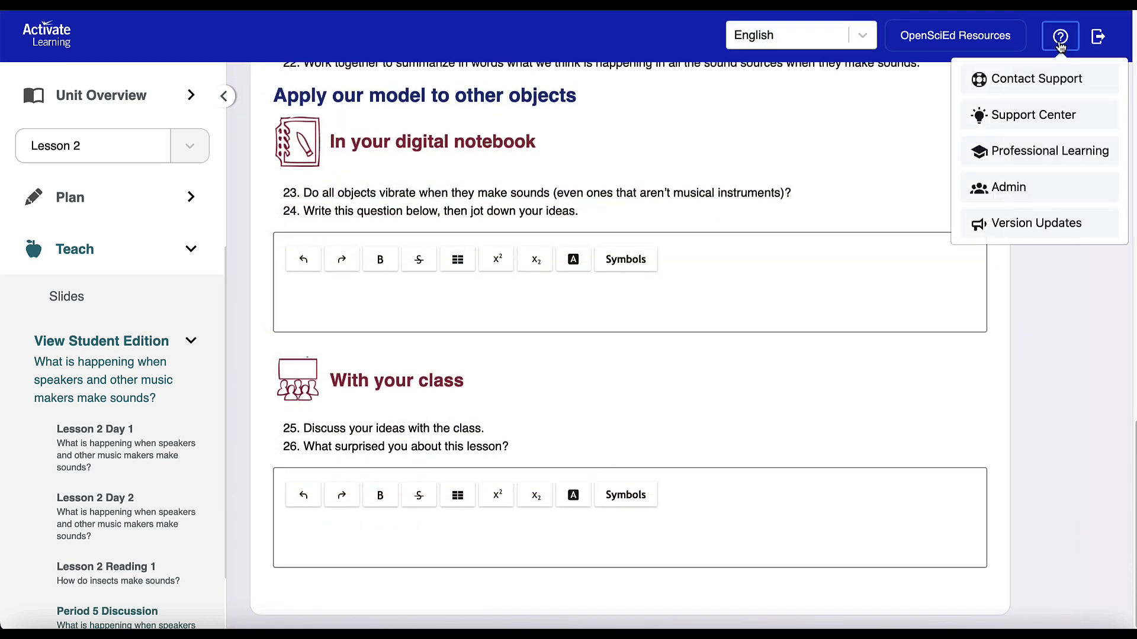
pyautogui.click(1048, 152)
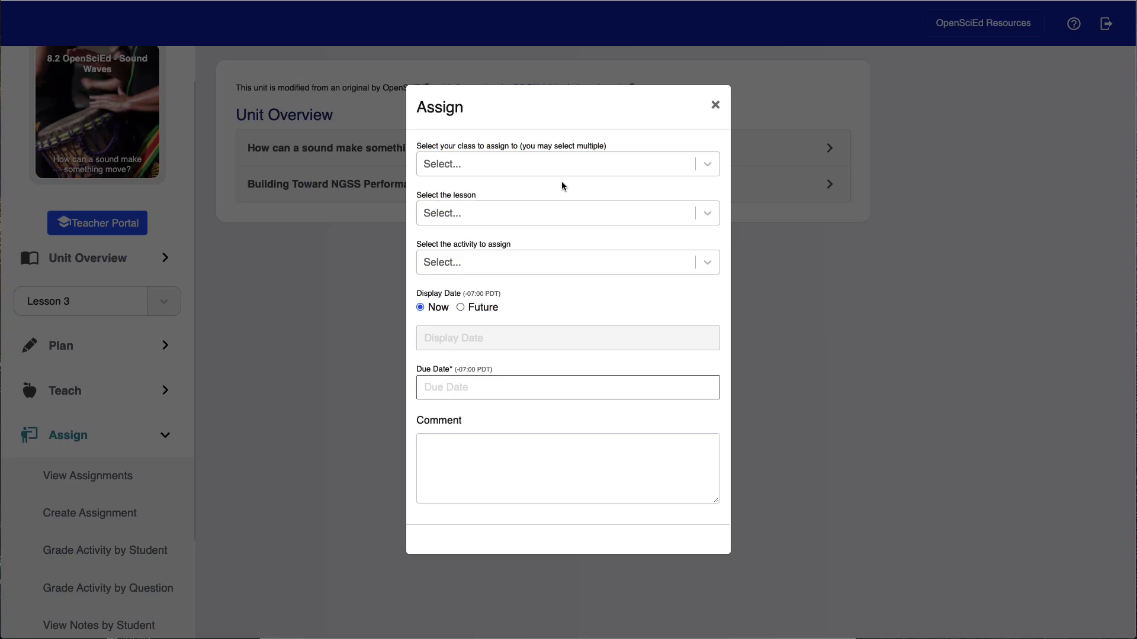
# Target OSE Class with the Lesson 3 Reading 1 activity in the Assign form
pyautogui.click(559, 164)
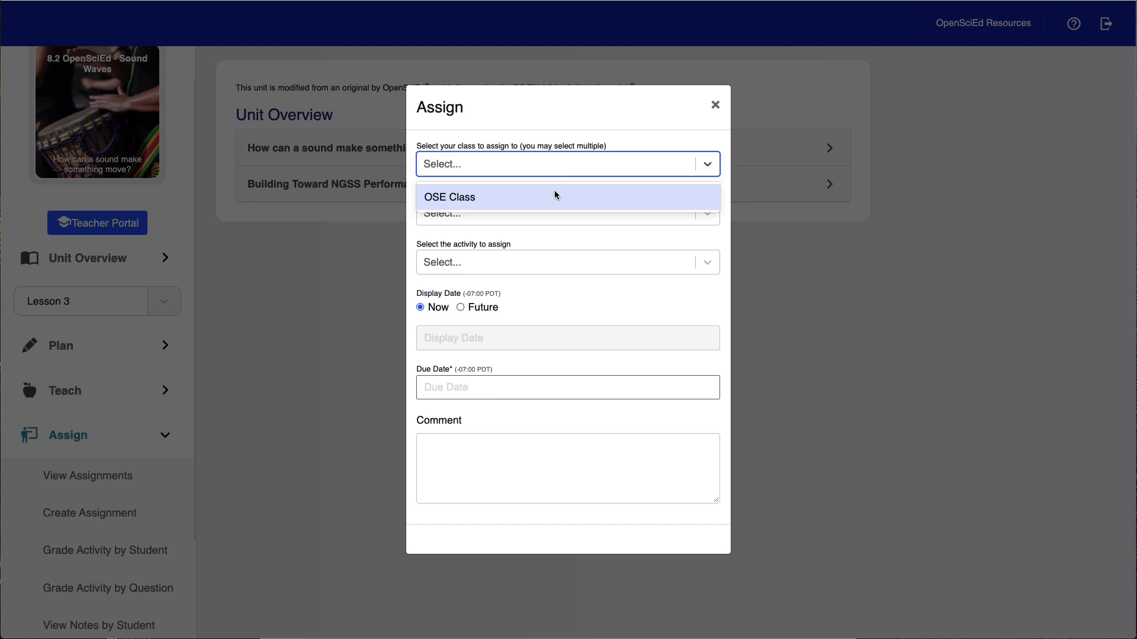
pyautogui.click(553, 193)
pyautogui.click(553, 214)
pyautogui.click(524, 296)
pyautogui.click(525, 265)
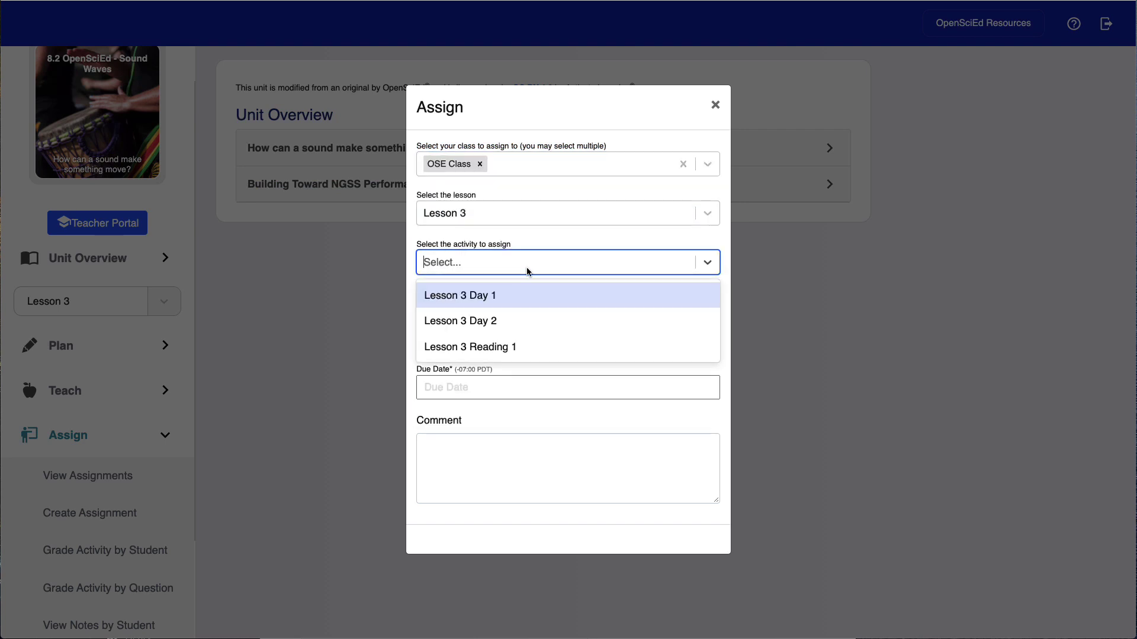
pyautogui.click(509, 342)
# Set the due date to July 2, 2021 and begin the assignment comment
pyautogui.click(515, 386)
pyautogui.click(538, 542)
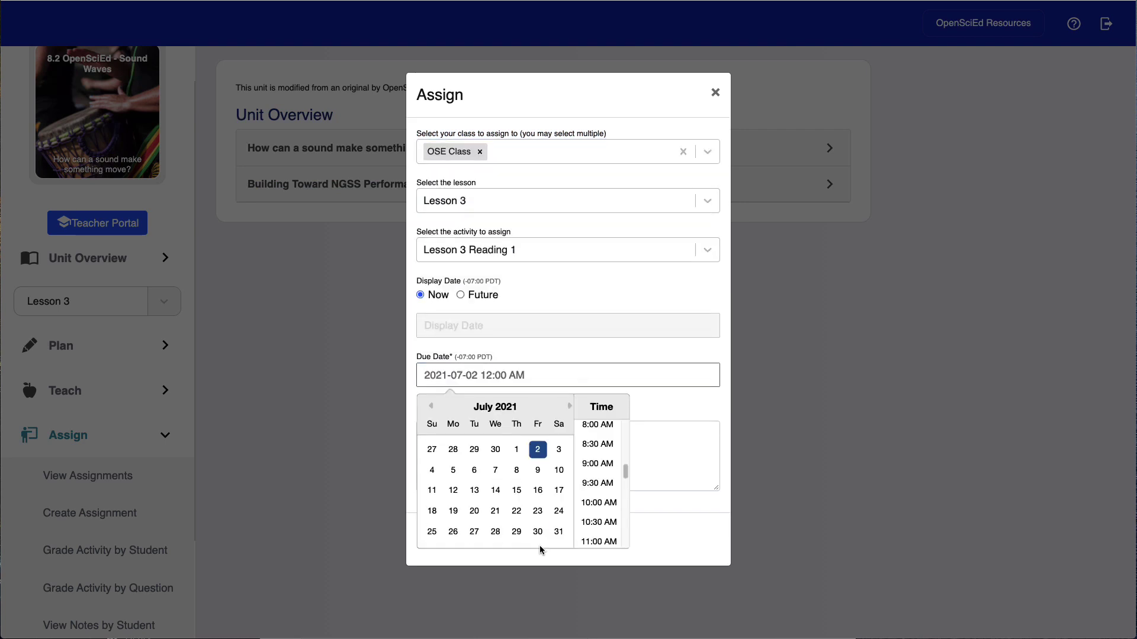
pyautogui.click(625, 449)
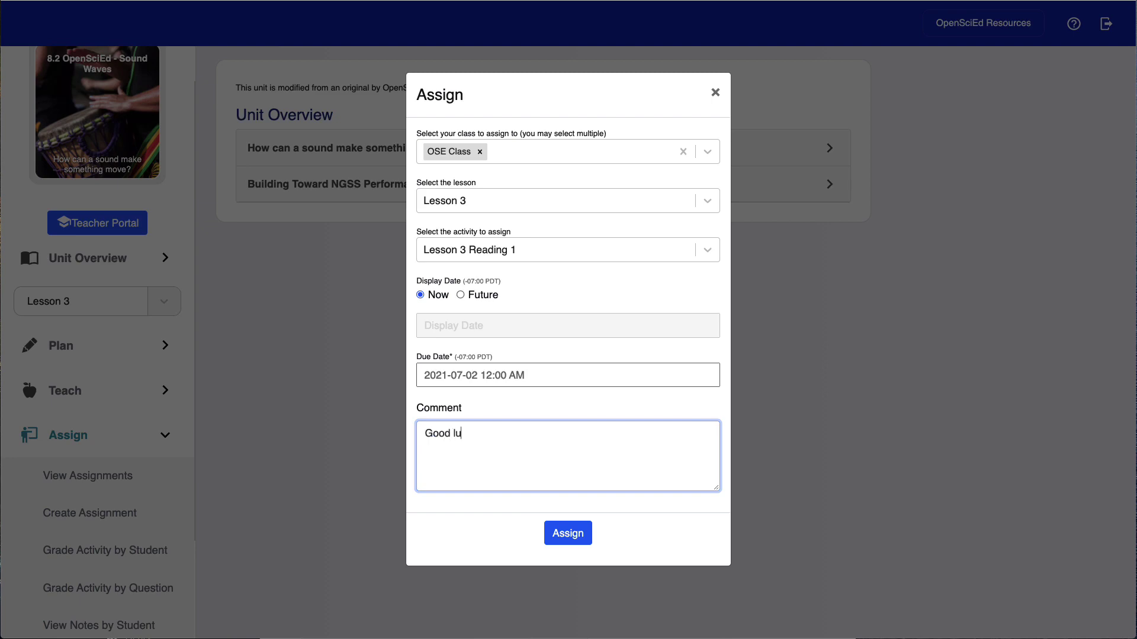